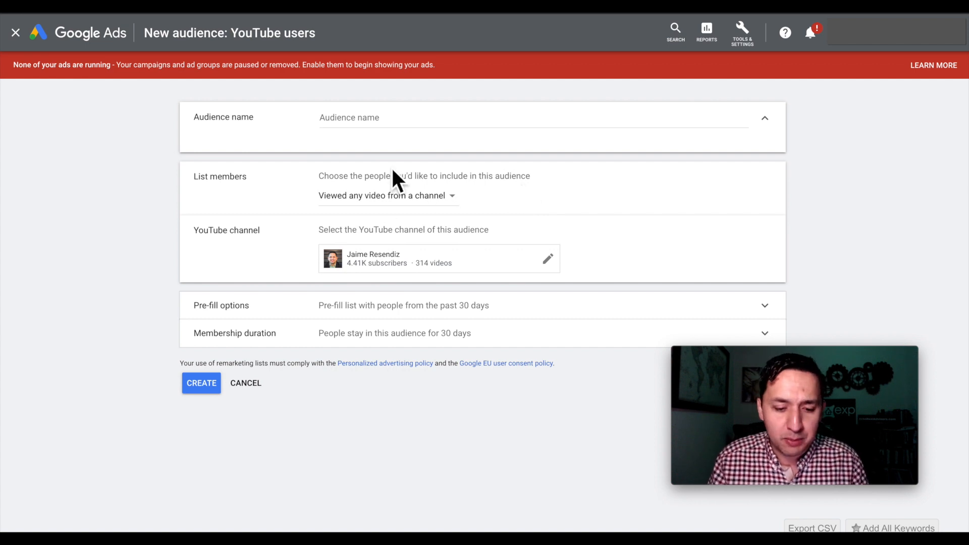
# - Name the YouTube users audience "10 Min YouTube Vid" and include people who viewed any video from a channel
pyautogui.click(388, 126)
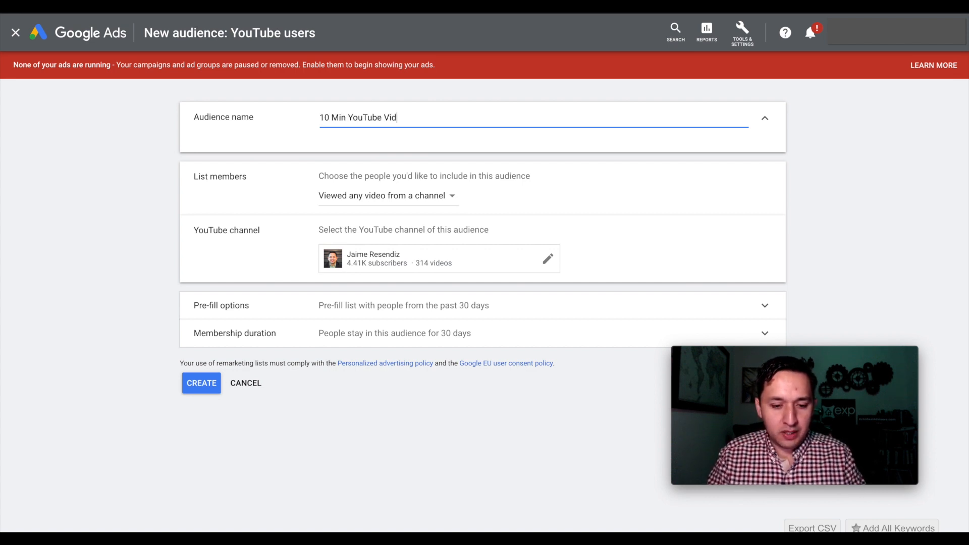
pyautogui.click(357, 196)
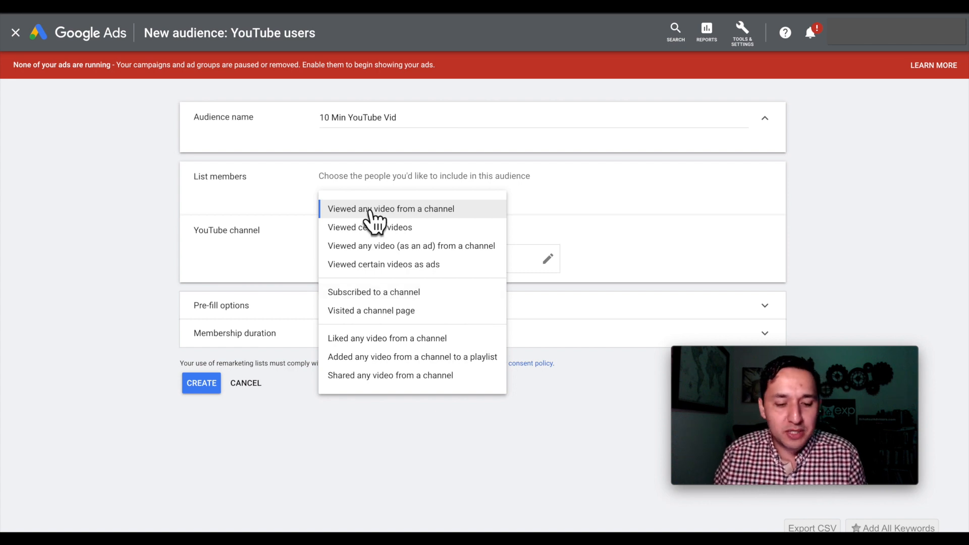
pyautogui.click(412, 216)
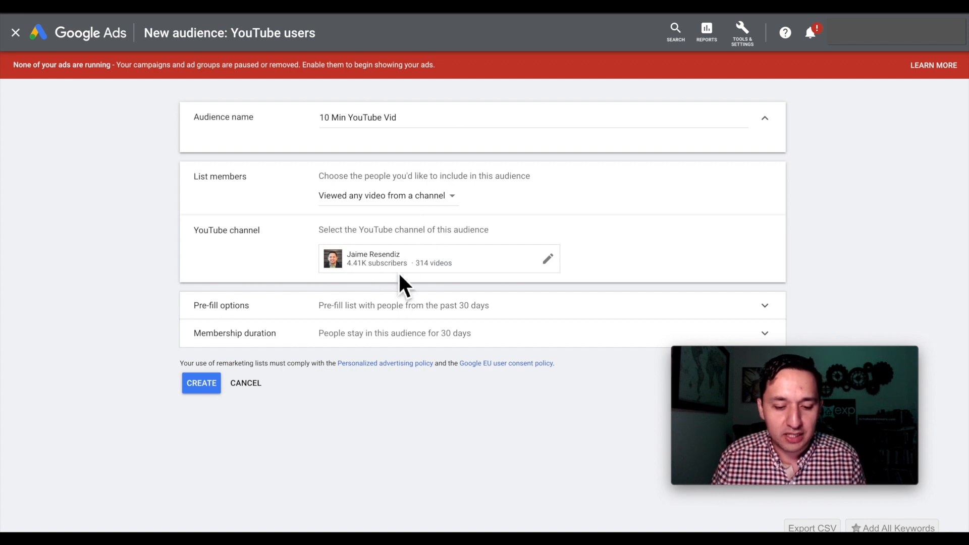
# - Review the pre-fill and membership duration options, and create the audience with a 30-day membership duration
pyautogui.click(440, 323)
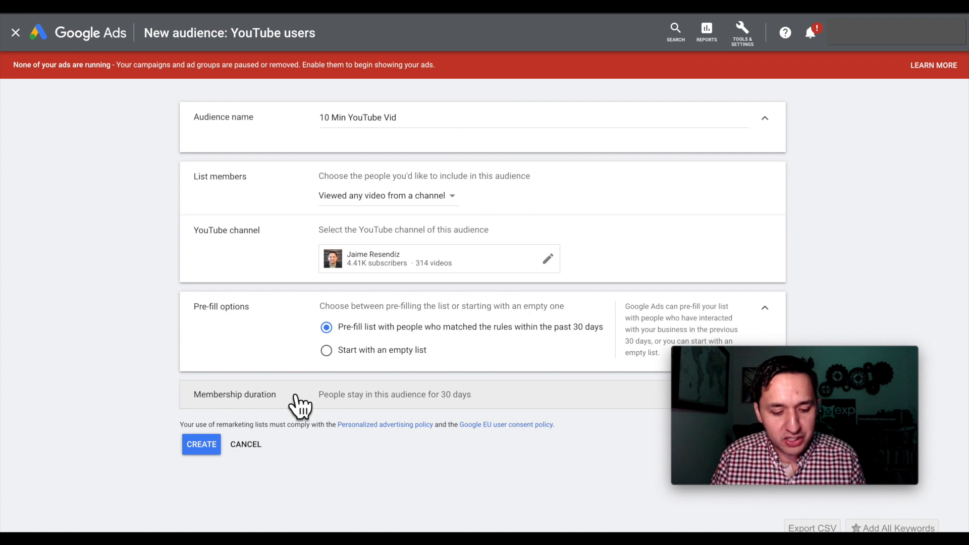
pyautogui.click(461, 402)
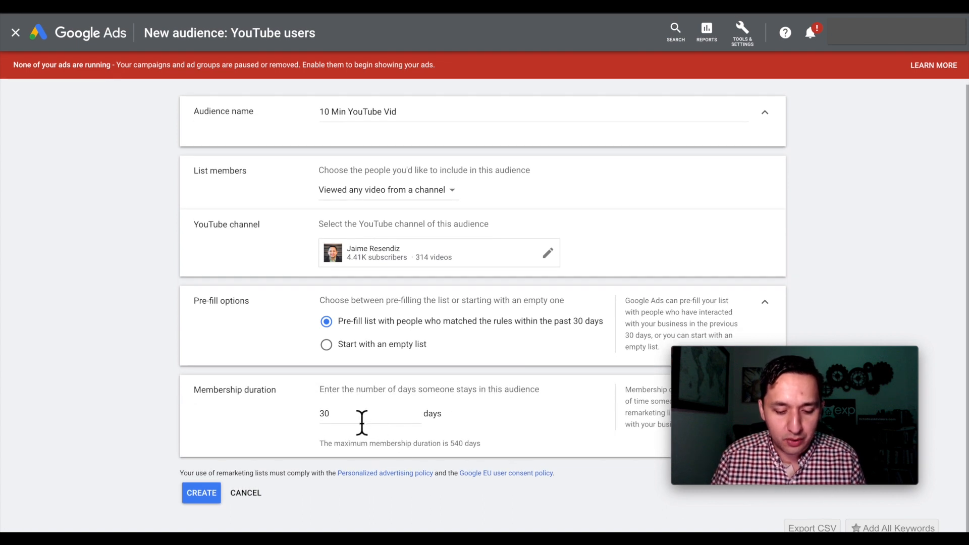
pyautogui.click(363, 422)
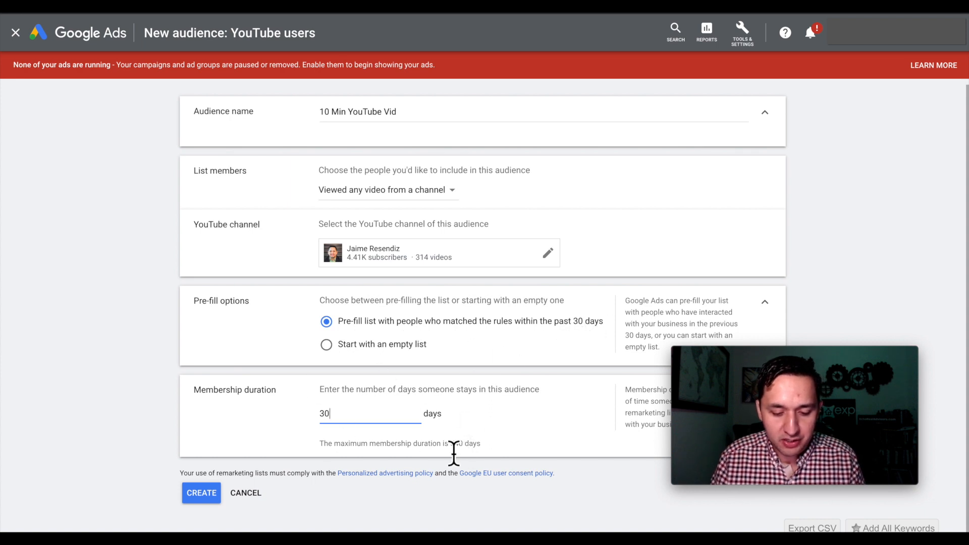
pyautogui.moveTo(454, 452); pyautogui.dragTo(483, 452)
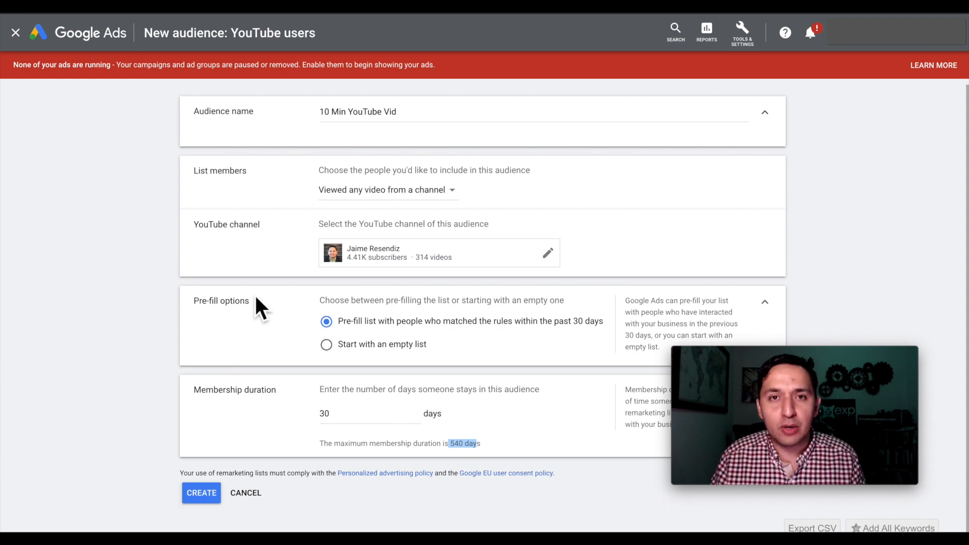
pyautogui.click(206, 495)
# - Start a new website conversion action and set its category to Lead
pyautogui.click(739, 31)
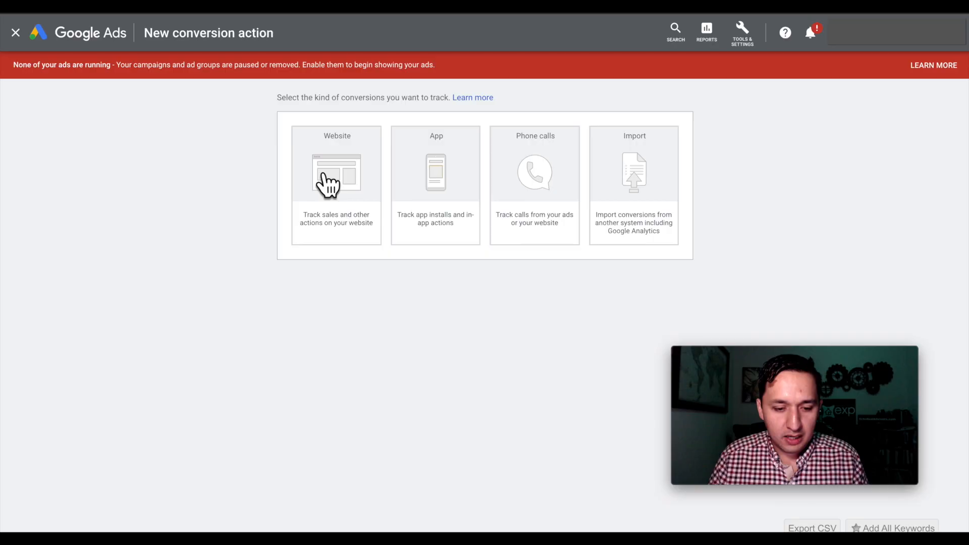
pyautogui.click(326, 176)
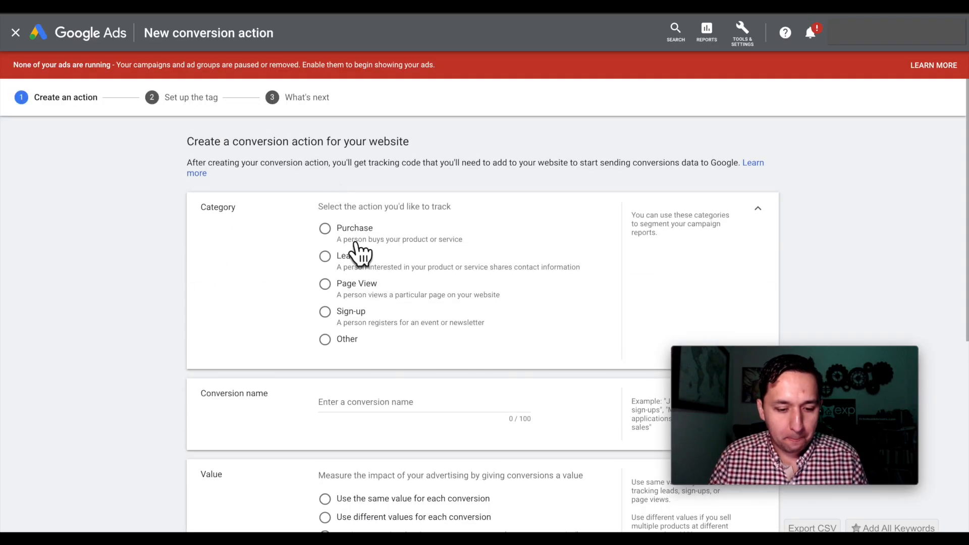
pyautogui.click(324, 256)
pyautogui.scroll(-5, 403, 373)
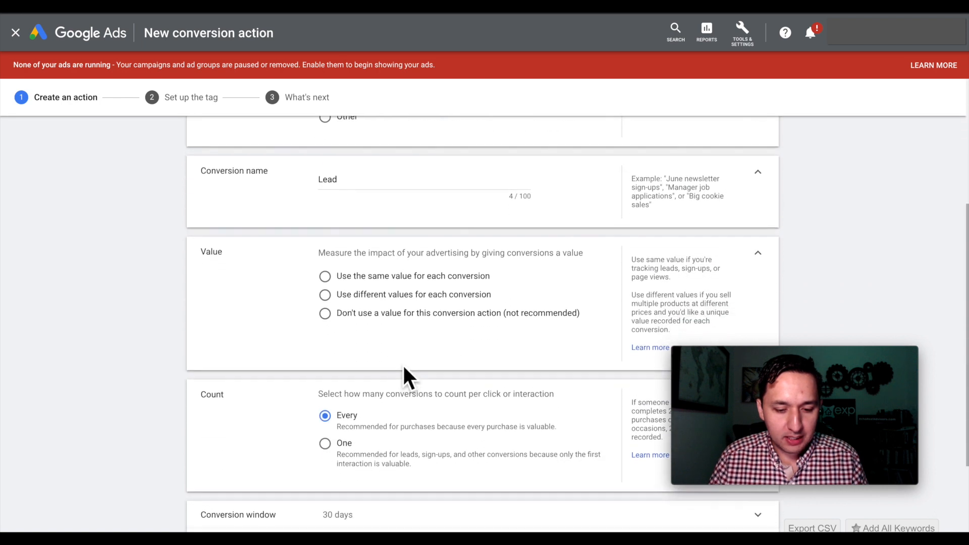
pyautogui.scroll(5, 323, 143)
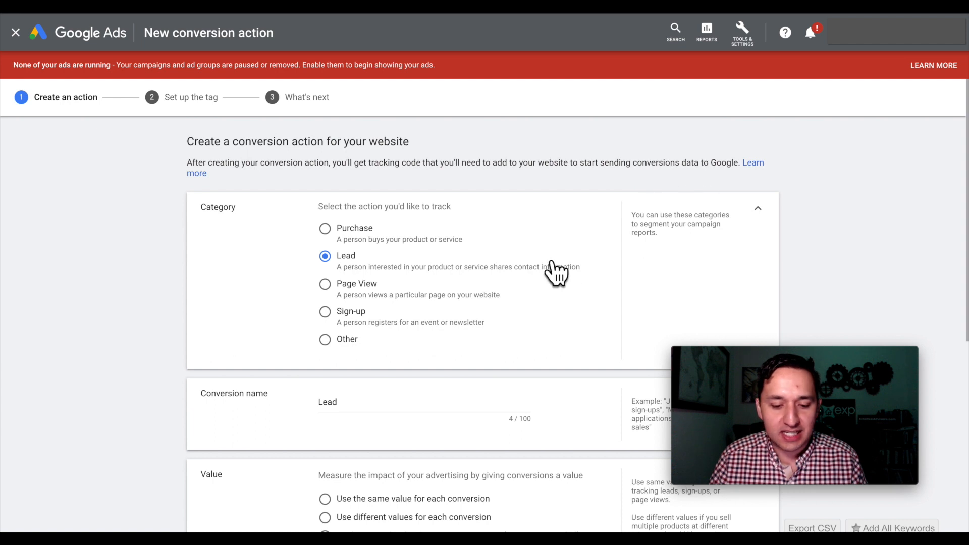
# - Use the same value for each conversion and set it to 1 US dollar
pyautogui.scroll(-4, 557, 270)
pyautogui.scroll(-1, 557, 269)
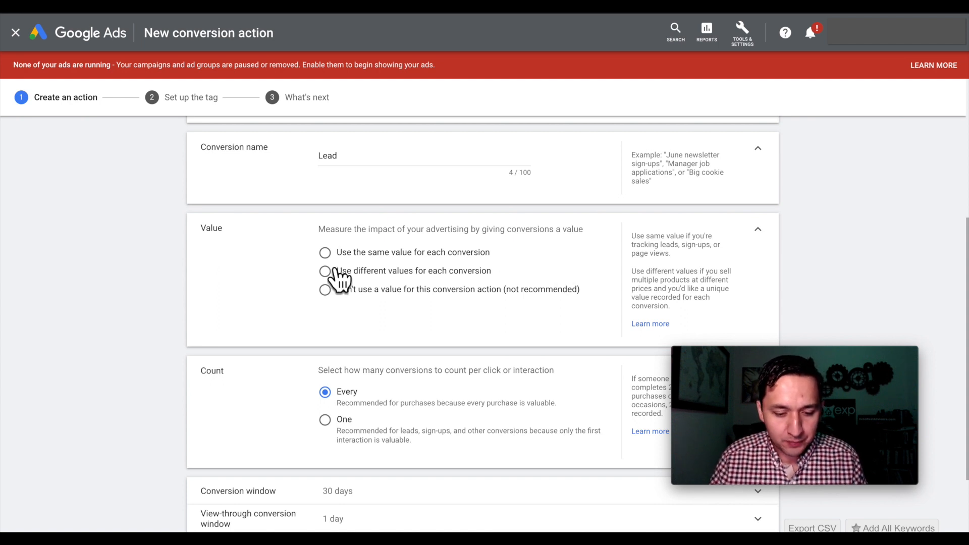
pyautogui.click(325, 254)
pyautogui.click(447, 301)
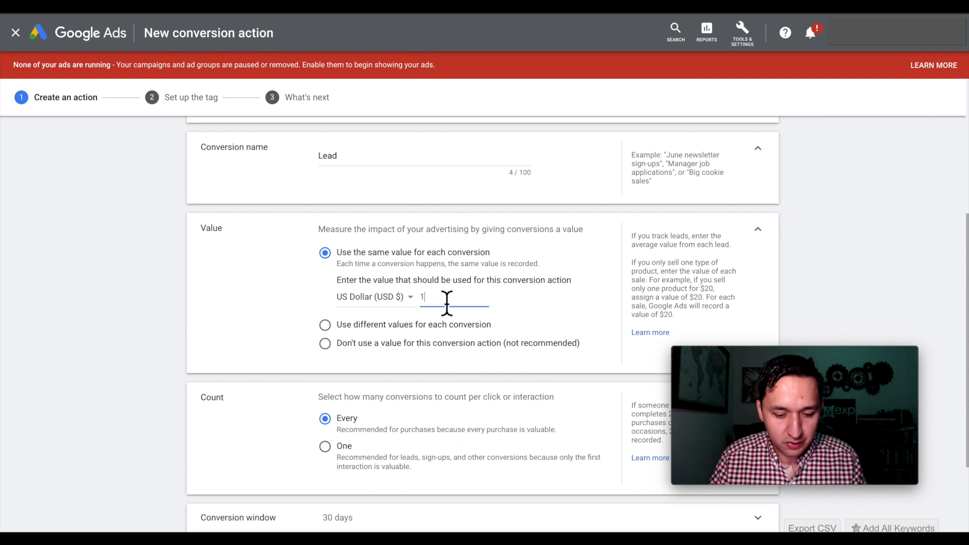
pyautogui.scroll(-3, 446, 298)
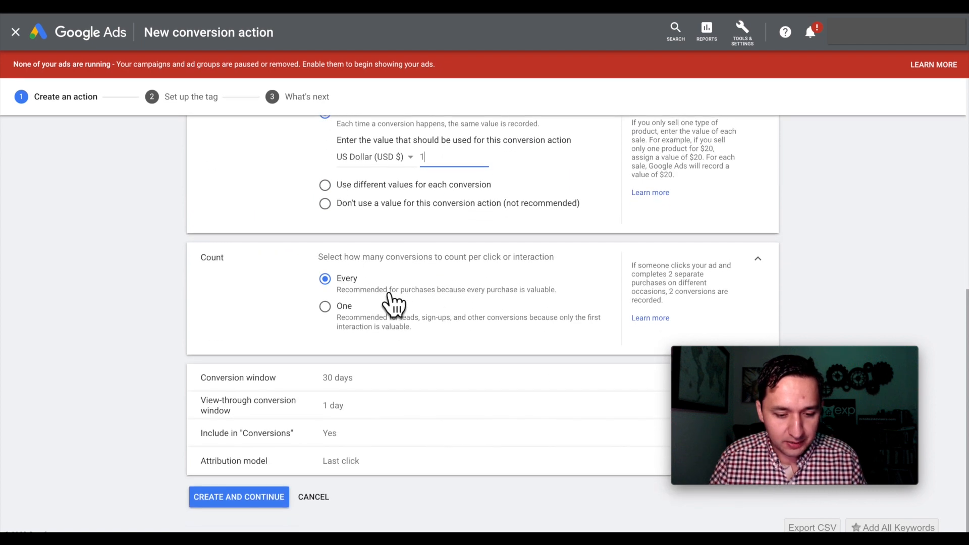
# - Set the conversion count to One and create the conversion action with a 30-day conversion window
pyautogui.click(325, 308)
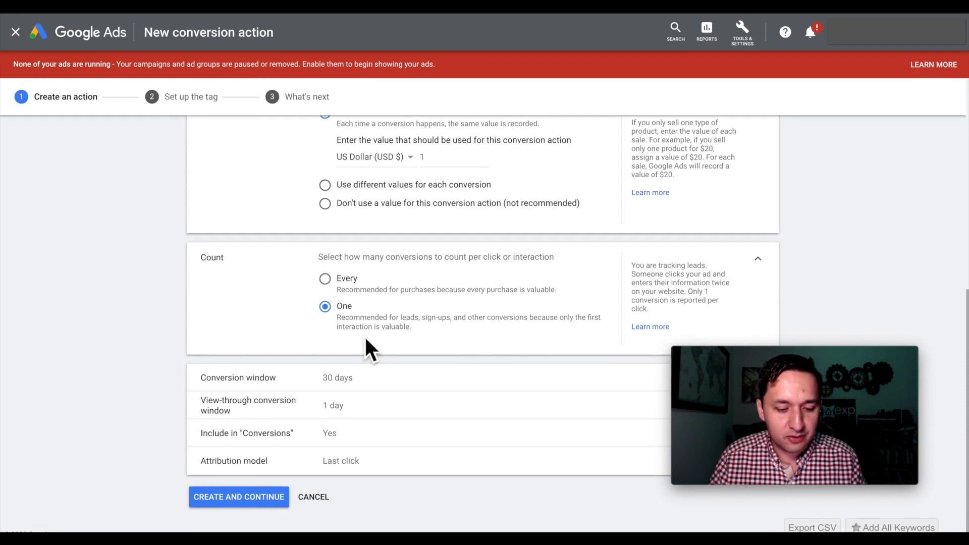
pyautogui.click(385, 391)
pyautogui.scroll(-3, 386, 389)
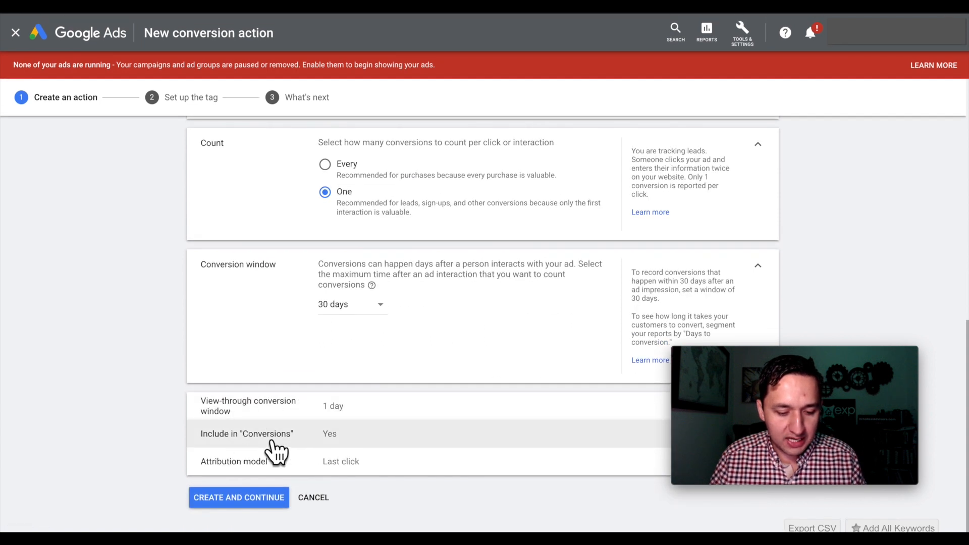
pyautogui.click(254, 499)
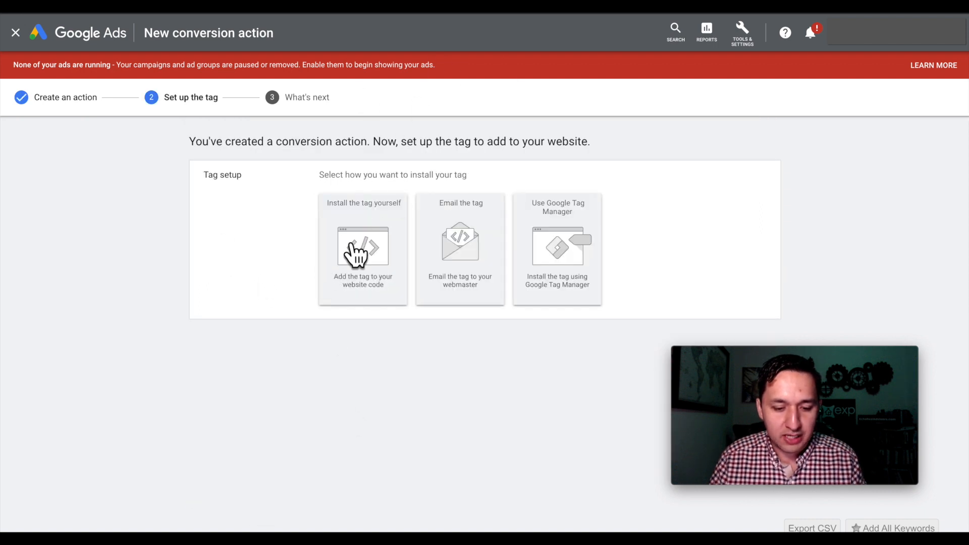
# - Choose to install the tag yourself, and download the global site tag snippet and copy its code
pyautogui.click(373, 219)
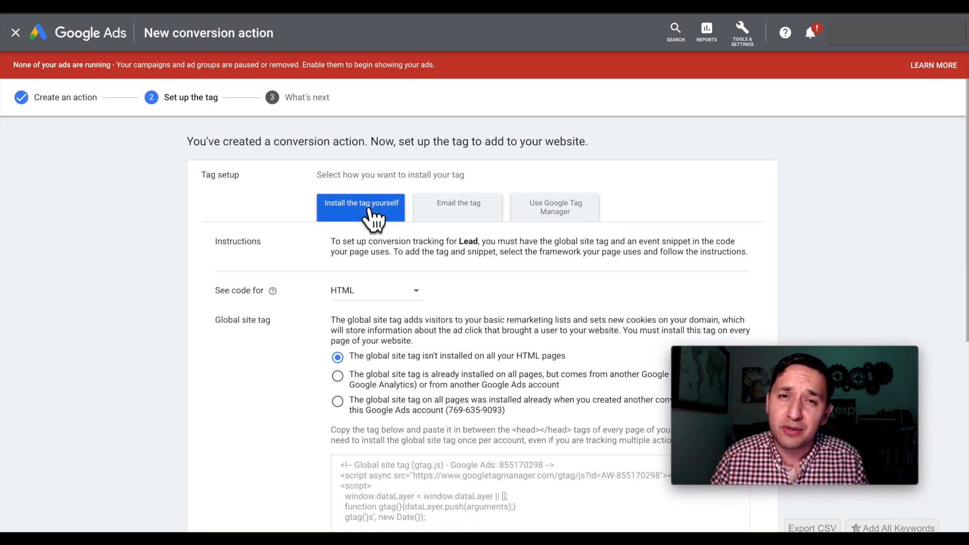
pyautogui.scroll(-4, 374, 217)
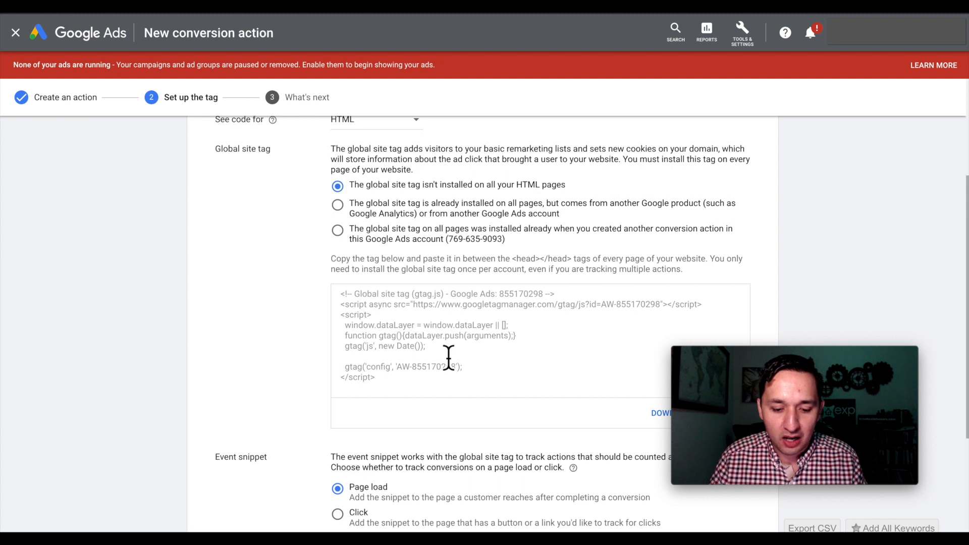
pyautogui.scroll(-2, 449, 358)
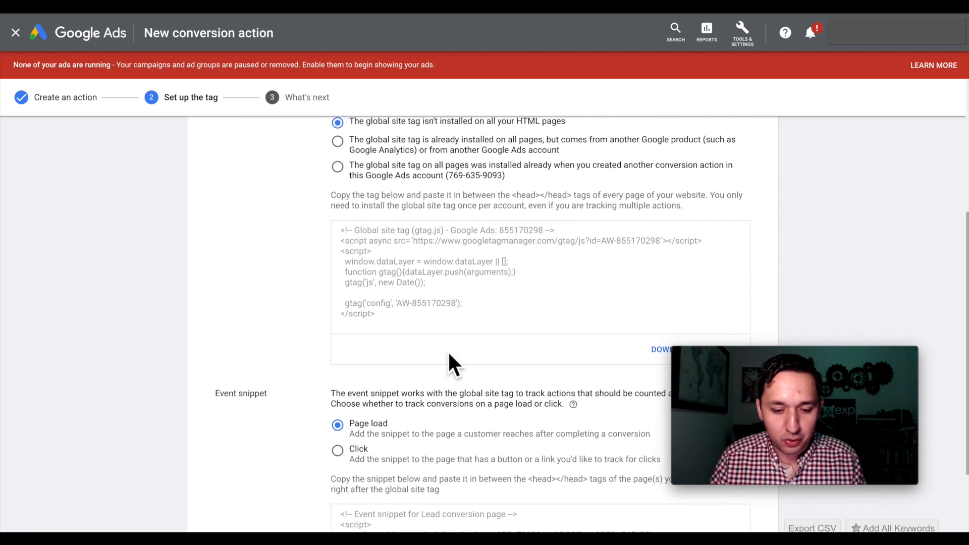
pyautogui.click(671, 324)
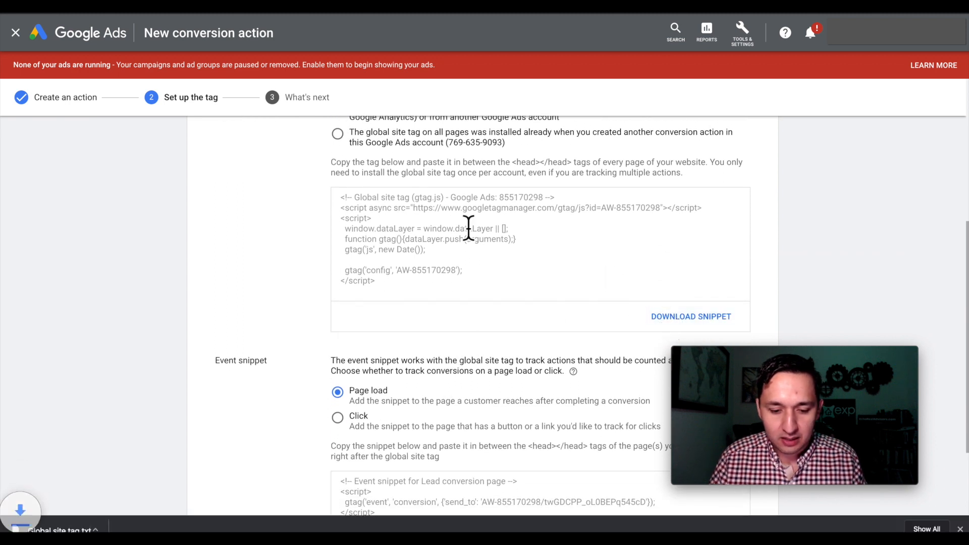
pyautogui.click(960, 528)
pyautogui.click(506, 255)
pyautogui.hotkey('ctrl', 'c')
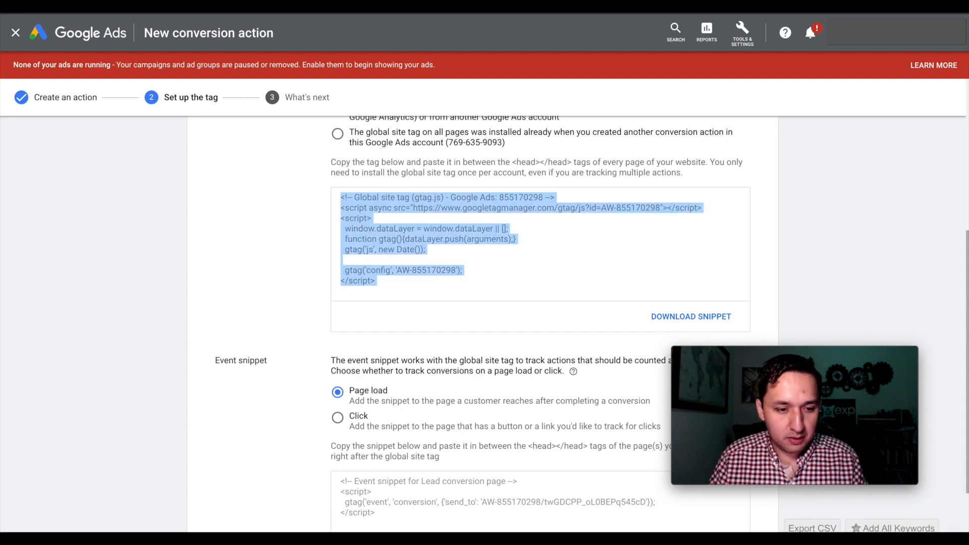
# - Switch to ClickFunnels, paste the global site tag into the South Pointe Mansfield funnel's head tracking code, and save the settings
pyautogui.hotkey('ctrl', 'Tab')
pyautogui.click(302, 188)
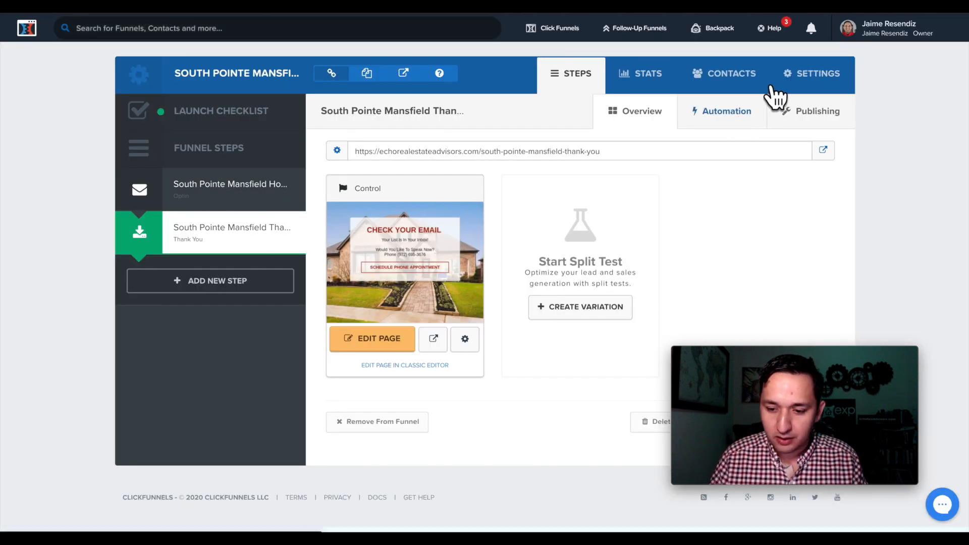
pyautogui.click(794, 76)
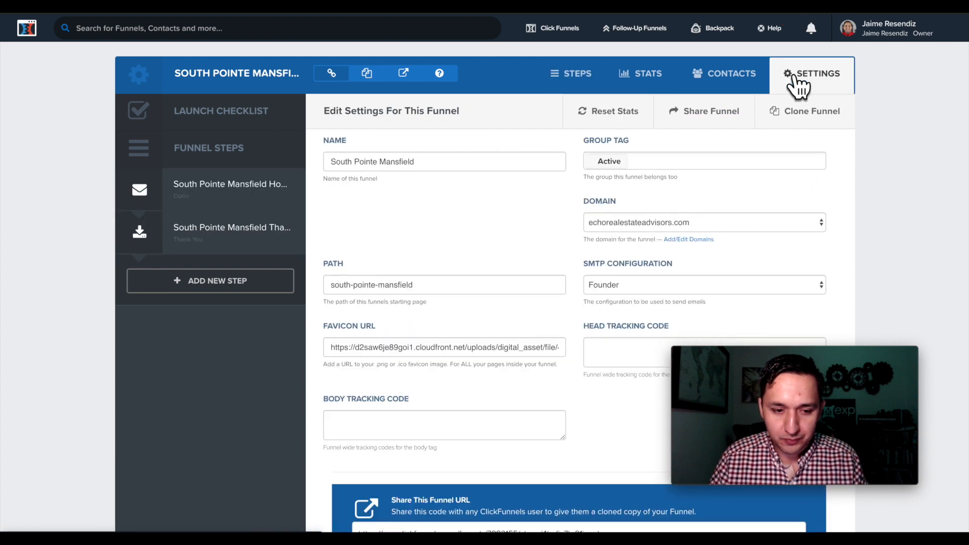
pyautogui.scroll(-1, 568, 327)
pyautogui.click(628, 295)
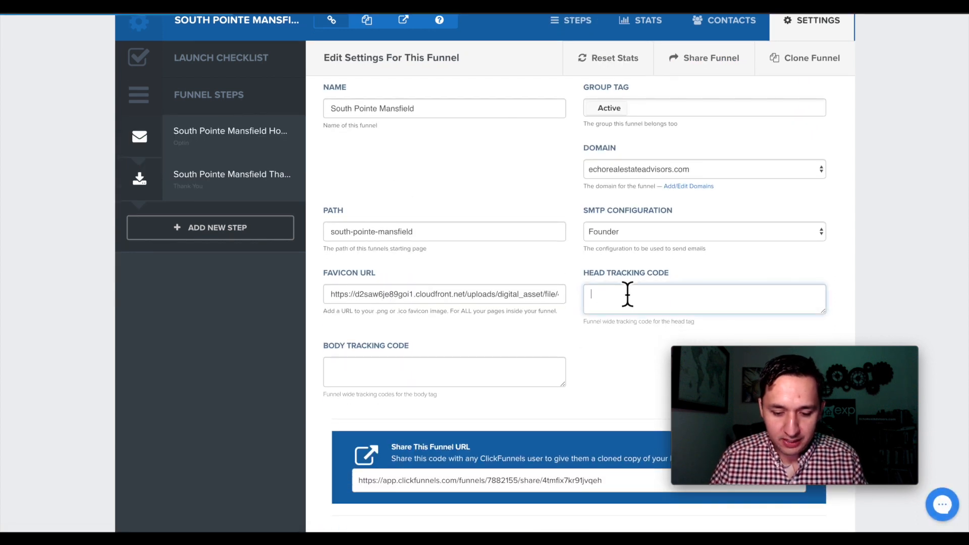
pyautogui.hotkey('ctrl', 'v')
pyautogui.scroll(-15, 892, 236)
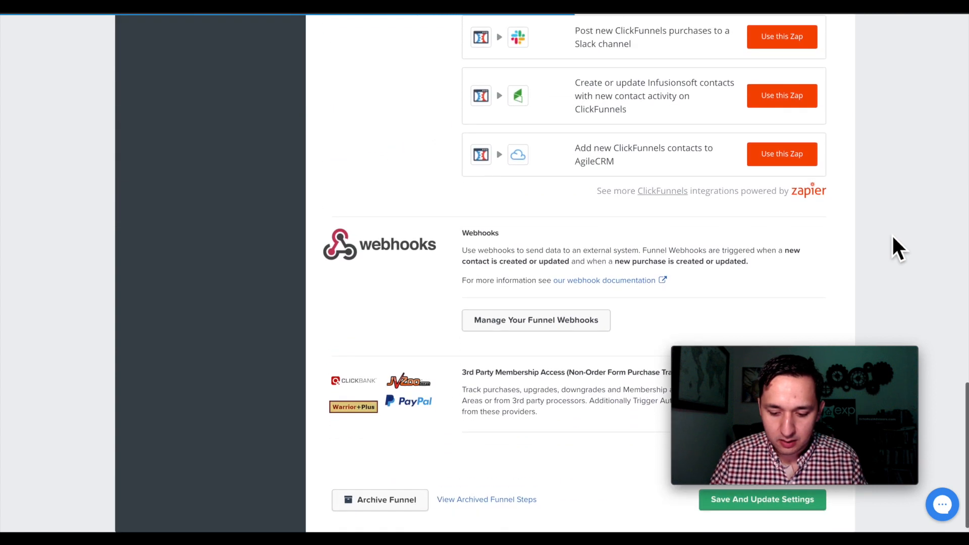
pyautogui.click(721, 502)
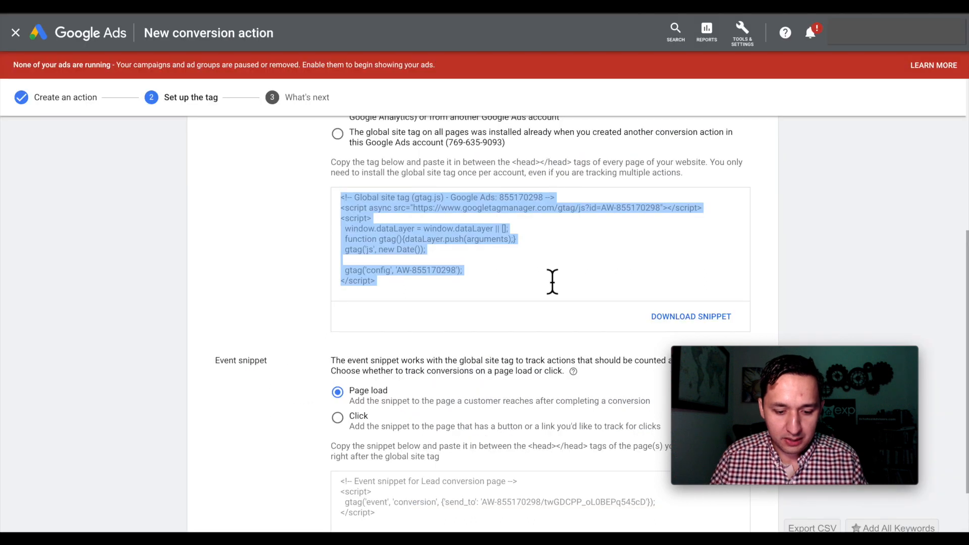
# - Copy the page-load event snippet for the Lead conversion from Google Ads
pyautogui.scroll(-3, 551, 281)
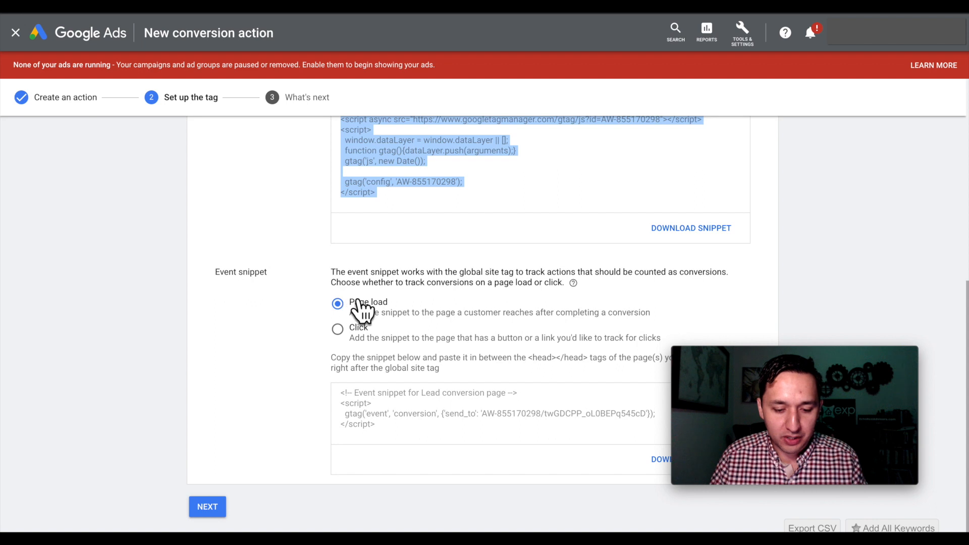
pyautogui.click(399, 424)
pyautogui.hotkey('ctrl', 'c')
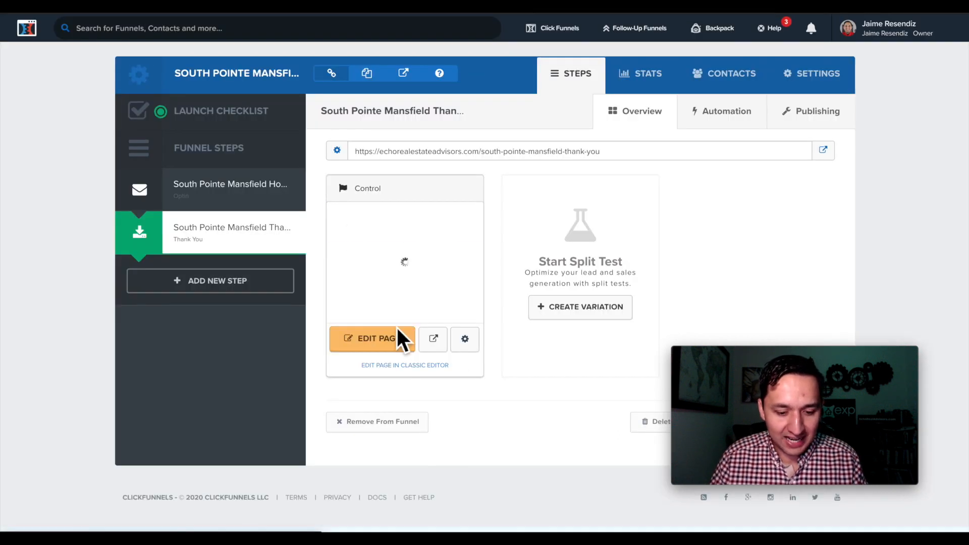
# - Add the Lead event snippet to the header tracking code of the ClickFunnels thank-you page and save the page
pyautogui.click(378, 343)
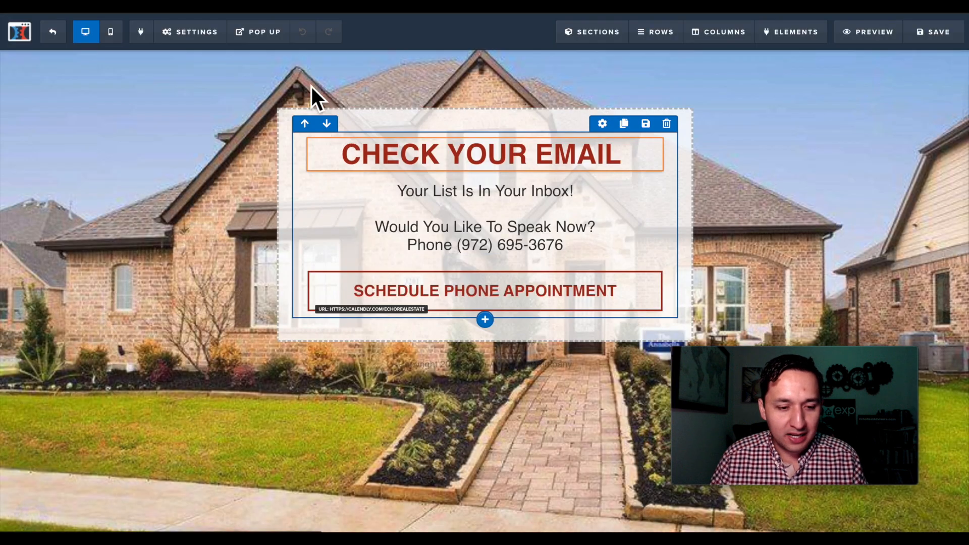
pyautogui.moveTo(174, 41)
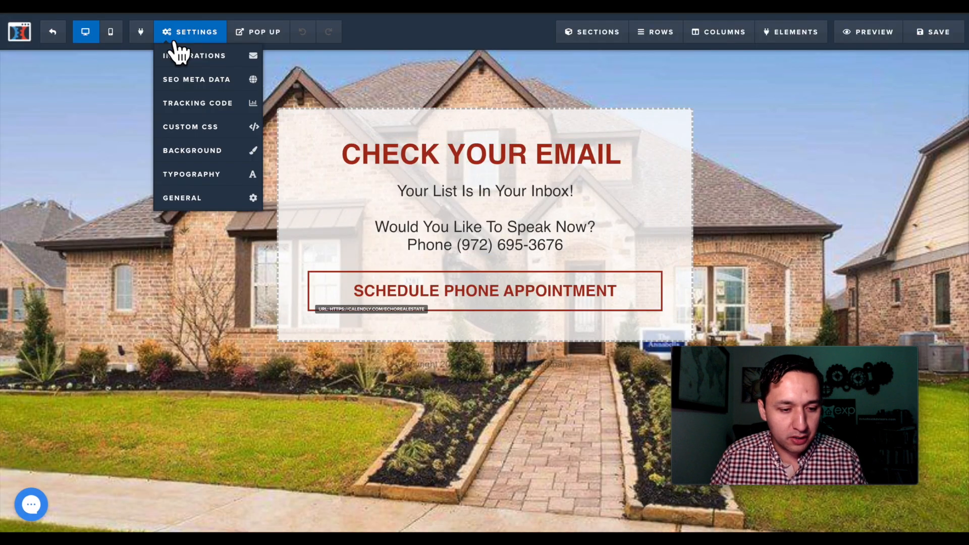
pyautogui.click(192, 104)
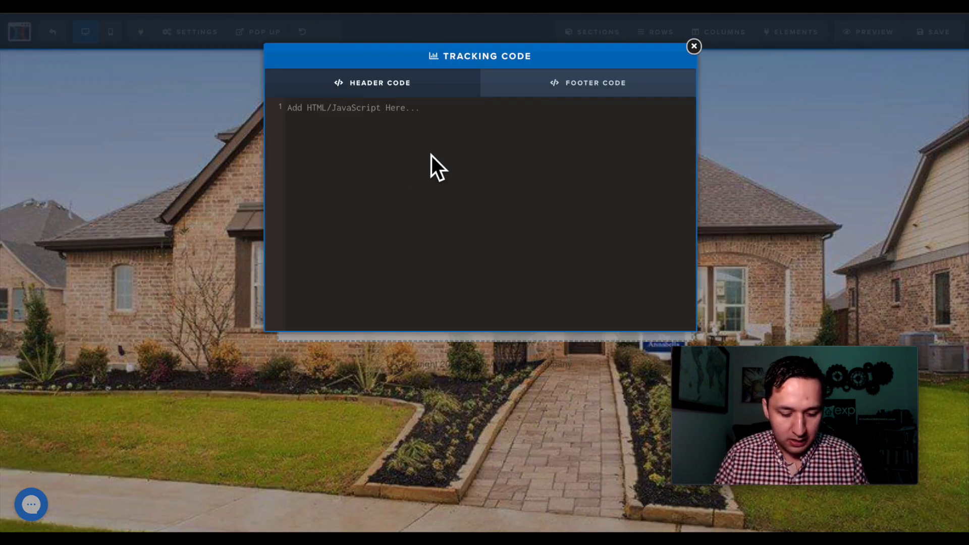
pyautogui.hotkey('ctrl', 'v')
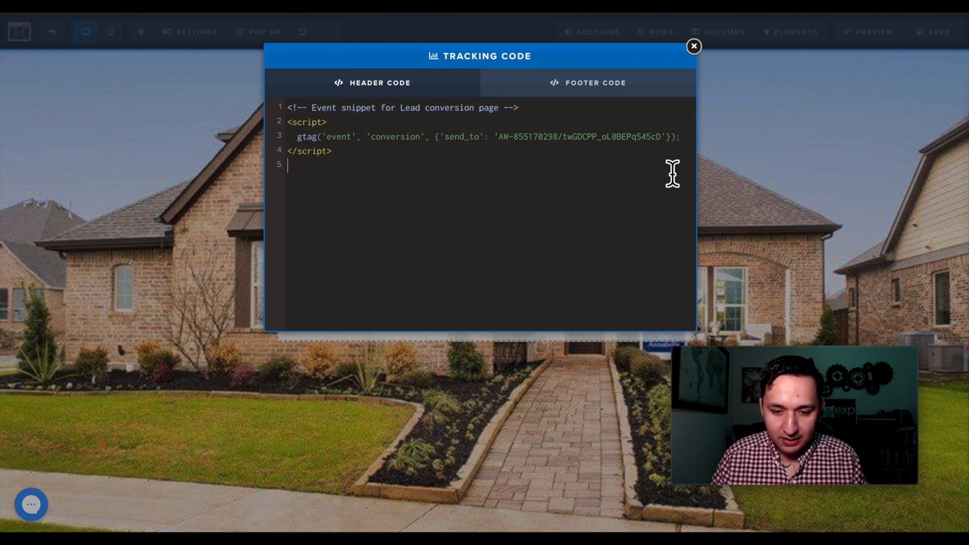
pyautogui.click(781, 253)
pyautogui.click(924, 40)
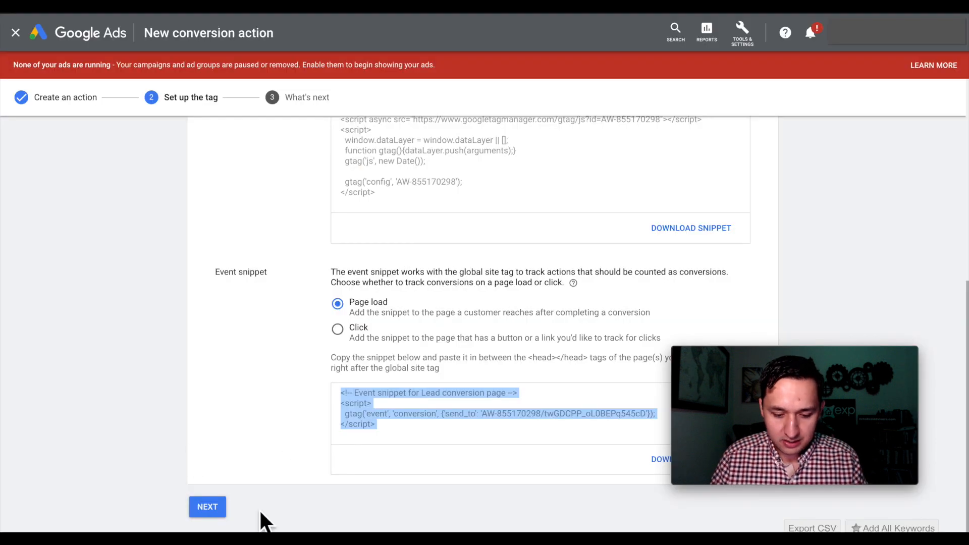
# - Finish the tag setup of the Lead conversion action in Google Ads
pyautogui.click(207, 506)
pyautogui.click(209, 303)
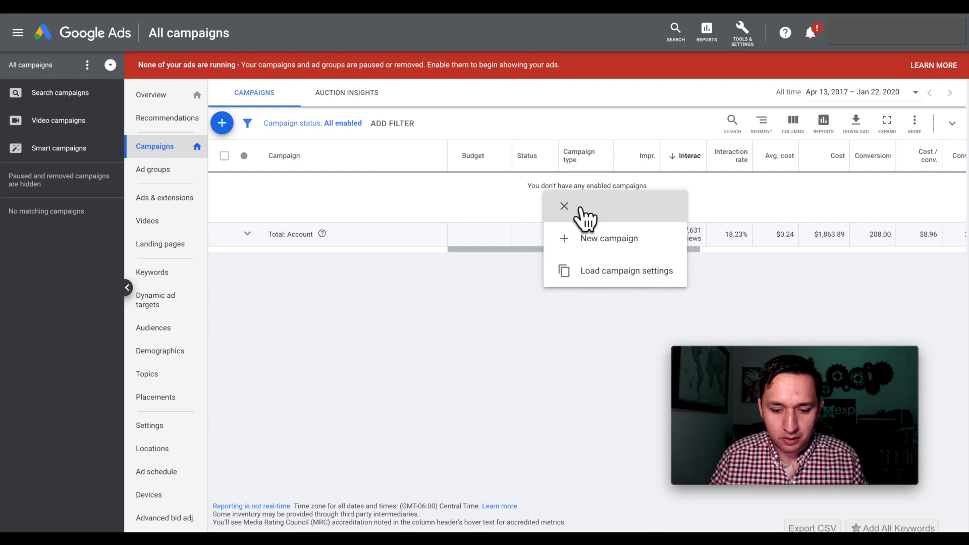
# - Start a new custom video campaign created without a goal's guidance
pyautogui.click(598, 245)
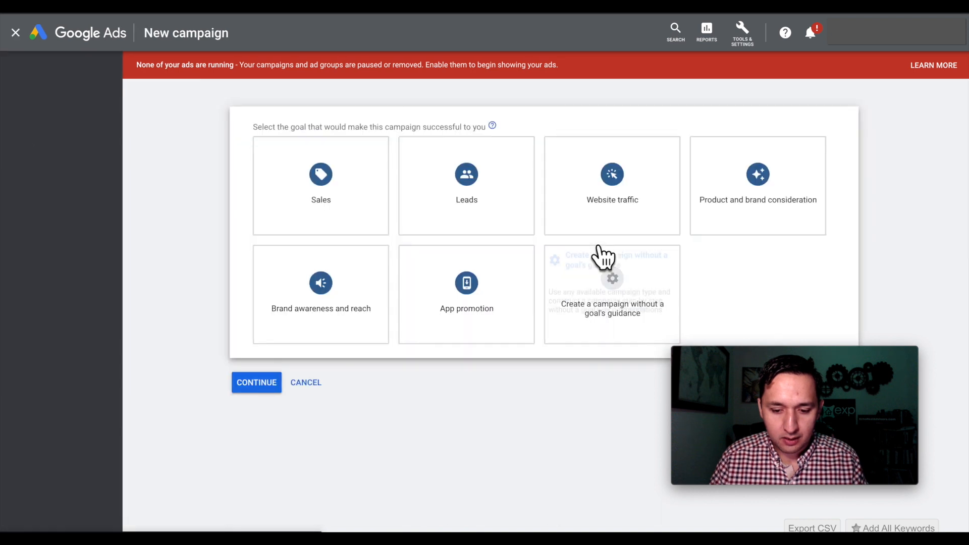
pyautogui.click(525, 317)
pyautogui.scroll(-3, 526, 318)
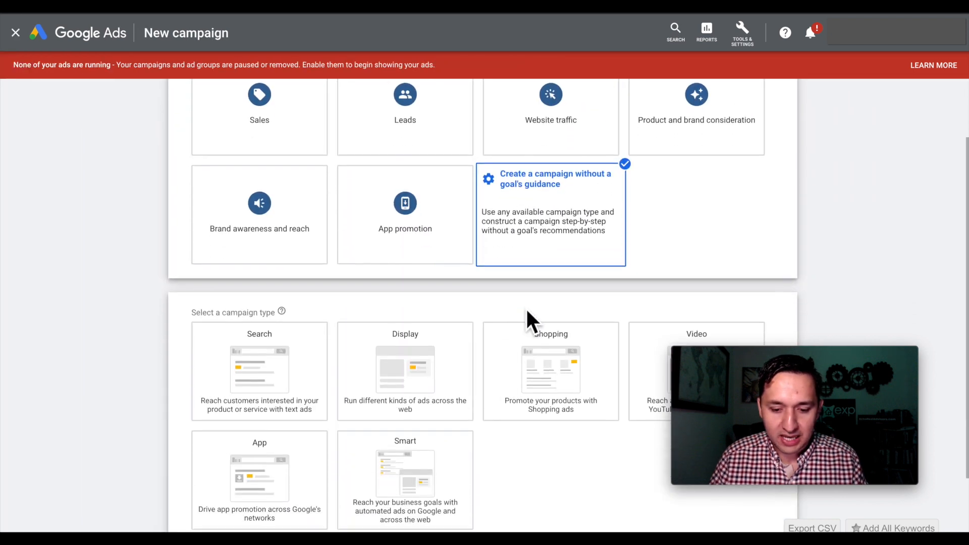
pyautogui.click(749, 270)
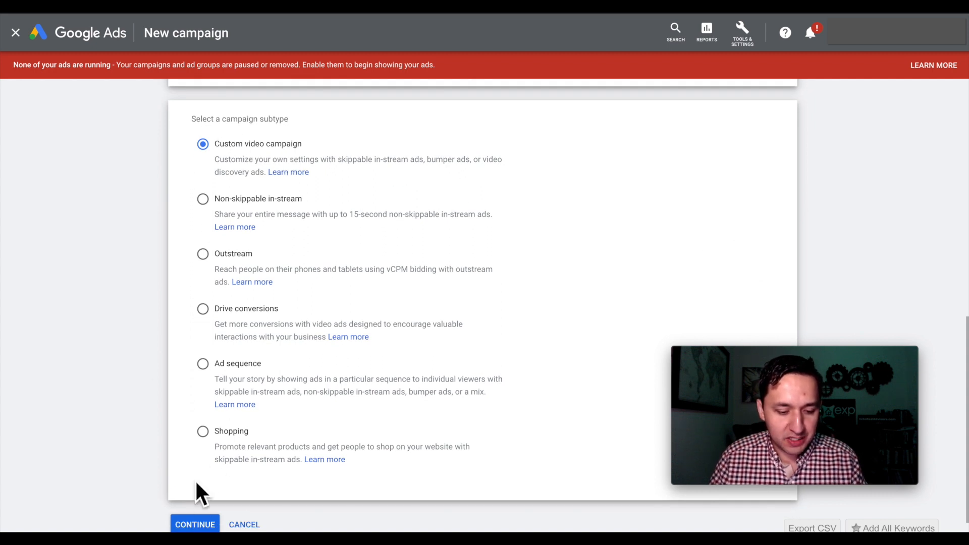
pyautogui.click(196, 524)
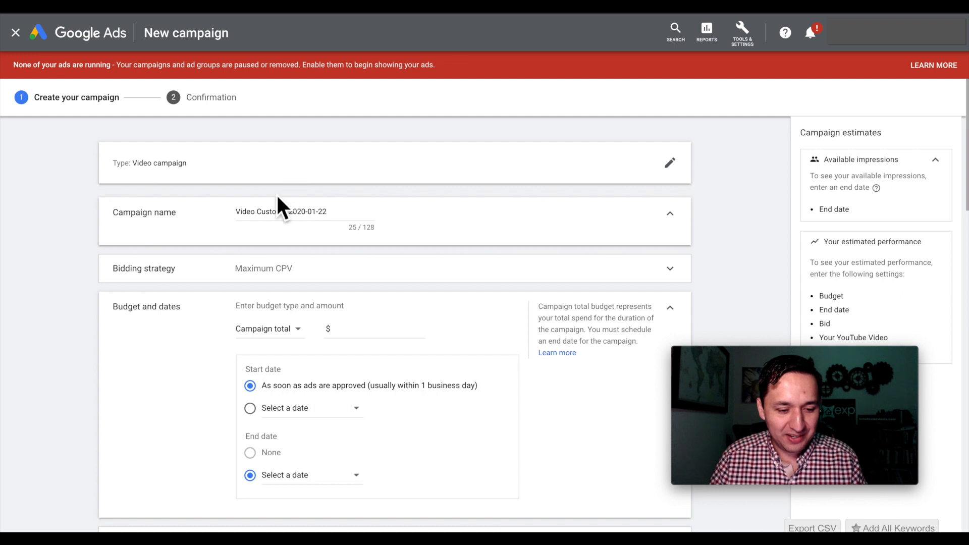
# - Compare the Target CPM and Maximum CPV bid strategies for the campaign, leaving Maximum CPV selected
pyautogui.click(309, 272)
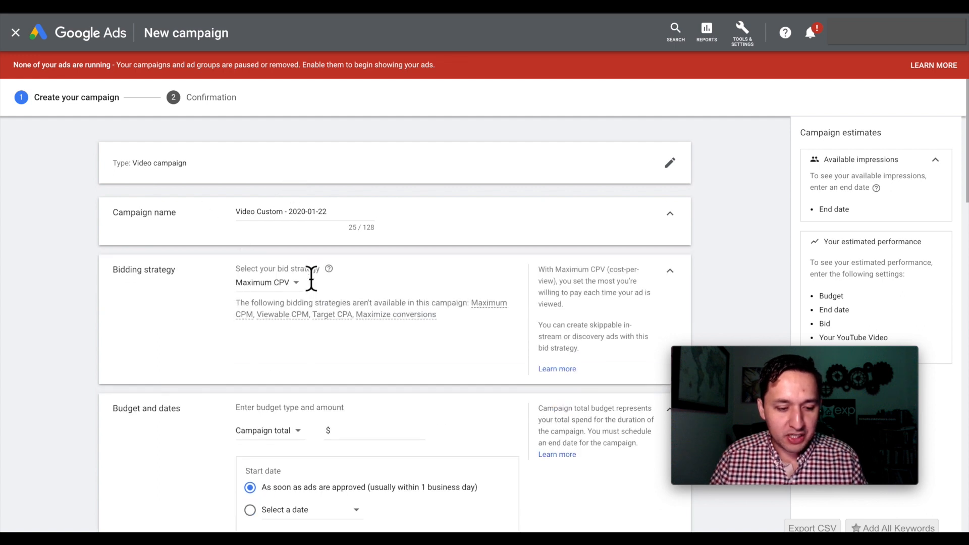
pyautogui.click(267, 227)
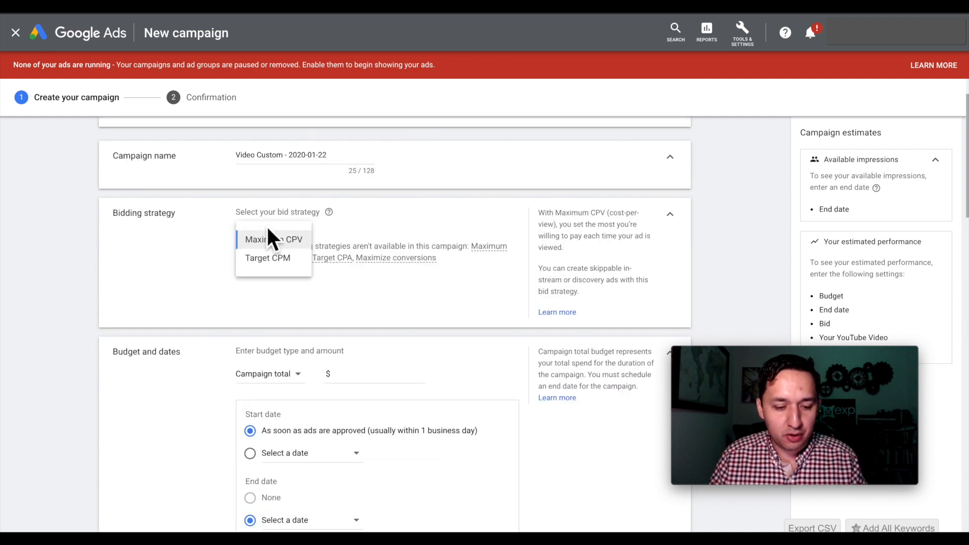
pyautogui.click(279, 260)
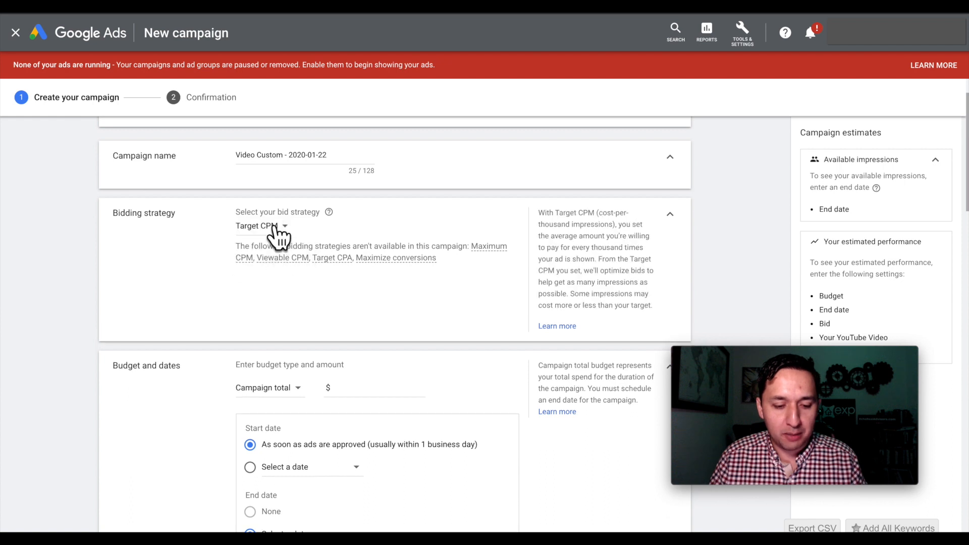
pyautogui.click(278, 232)
pyautogui.click(276, 239)
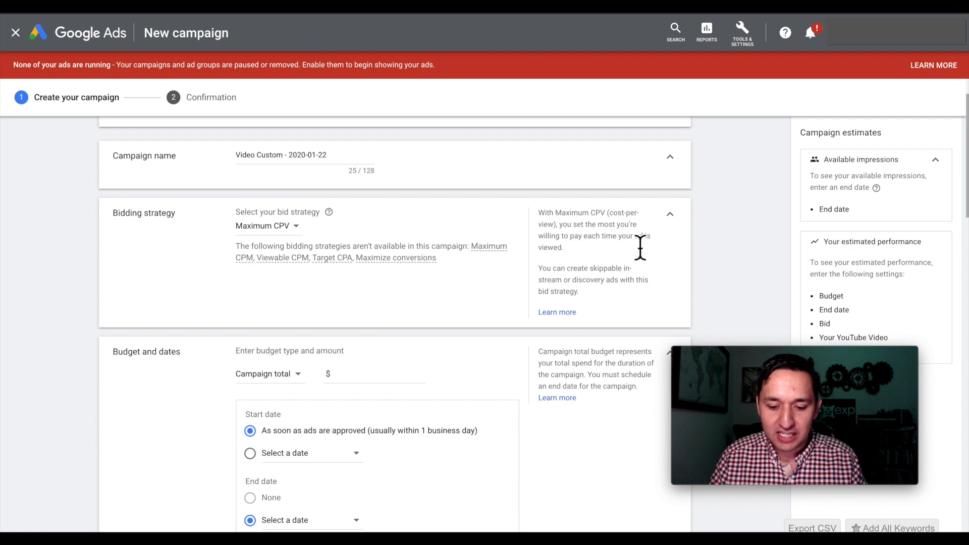
pyautogui.click(260, 228)
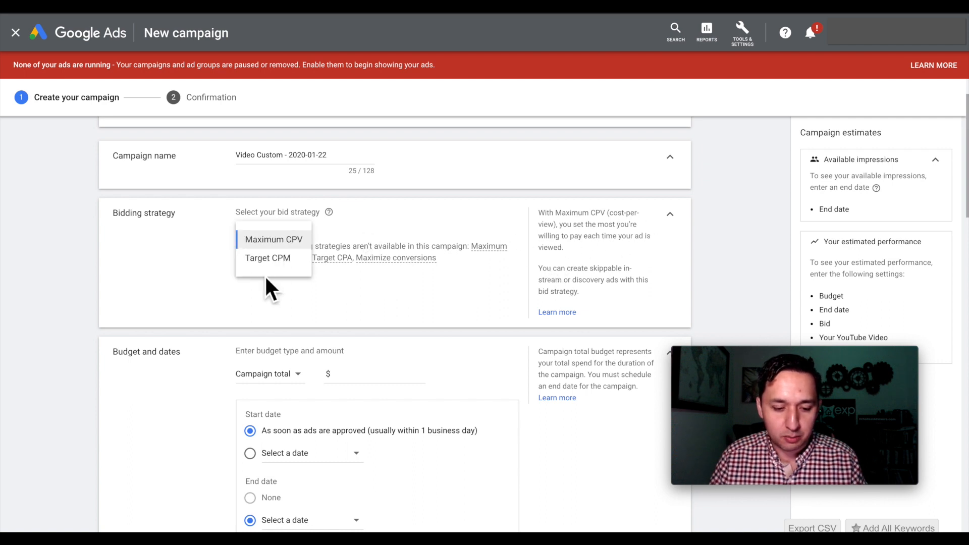
pyautogui.click(266, 260)
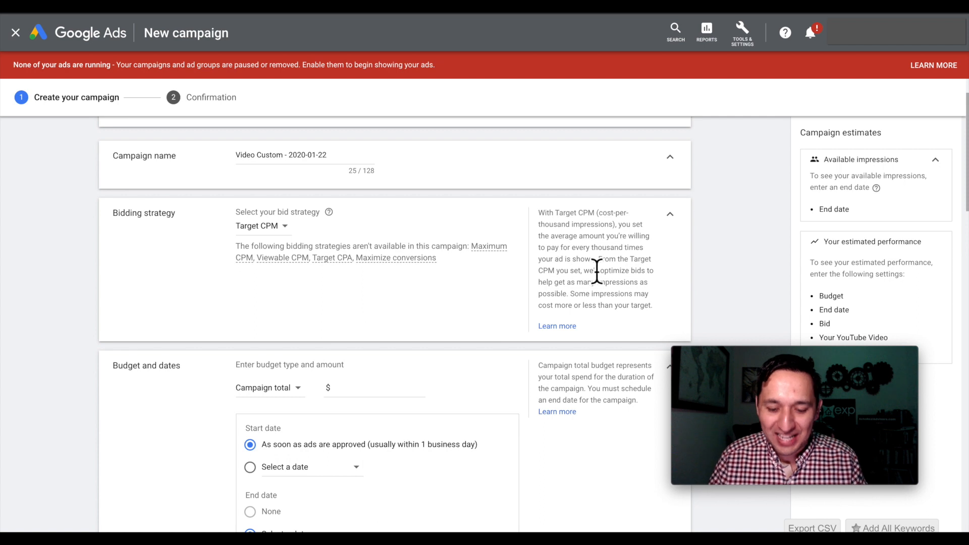
pyautogui.click(269, 228)
pyautogui.click(282, 242)
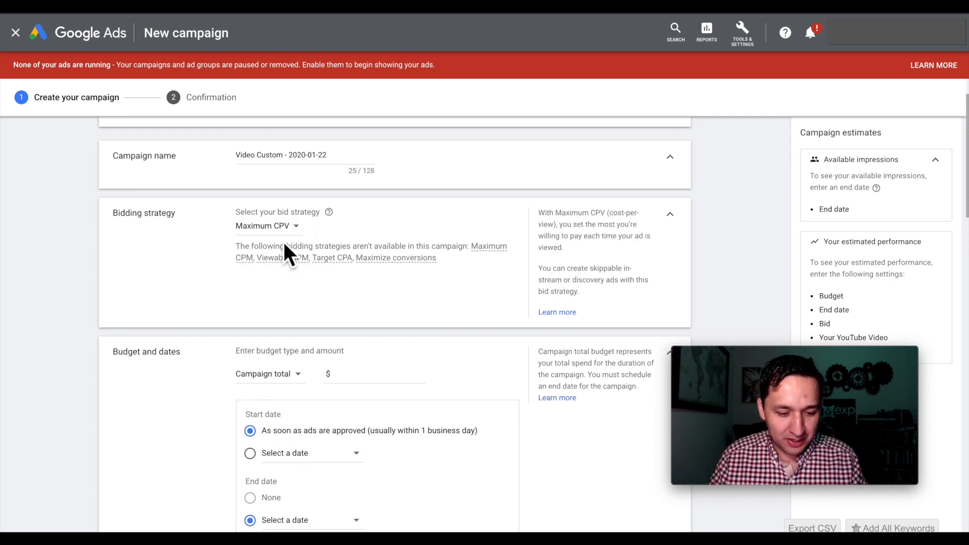
# - Set the campaign budget to $25 with the Daily budget type
pyautogui.scroll(-2, 388, 338)
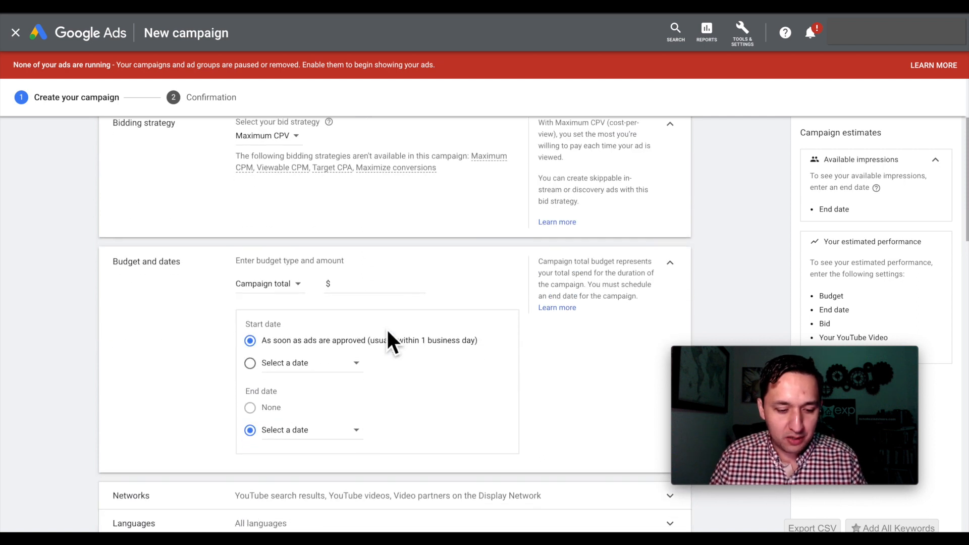
pyautogui.click(398, 286)
pyautogui.write('25')
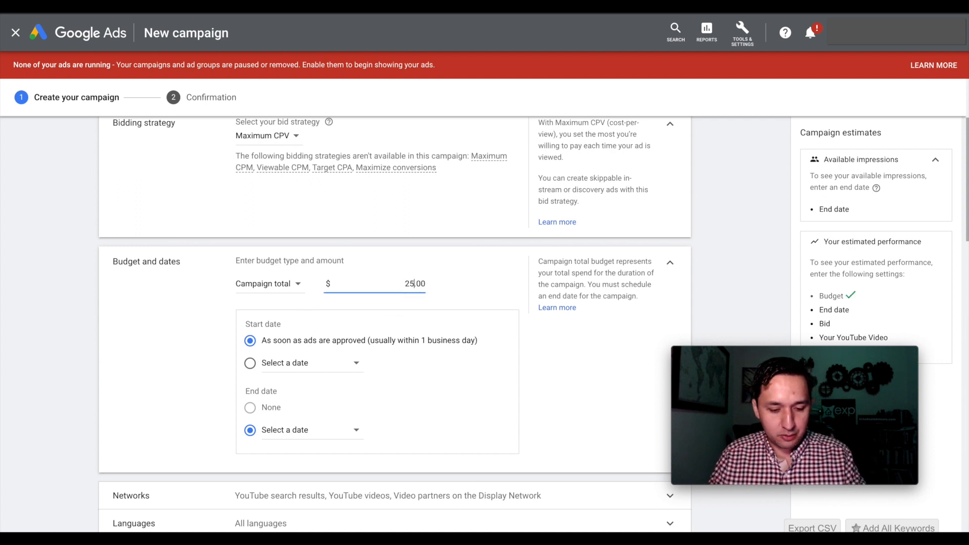
pyautogui.click(471, 290)
pyautogui.scroll(-2, 477, 282)
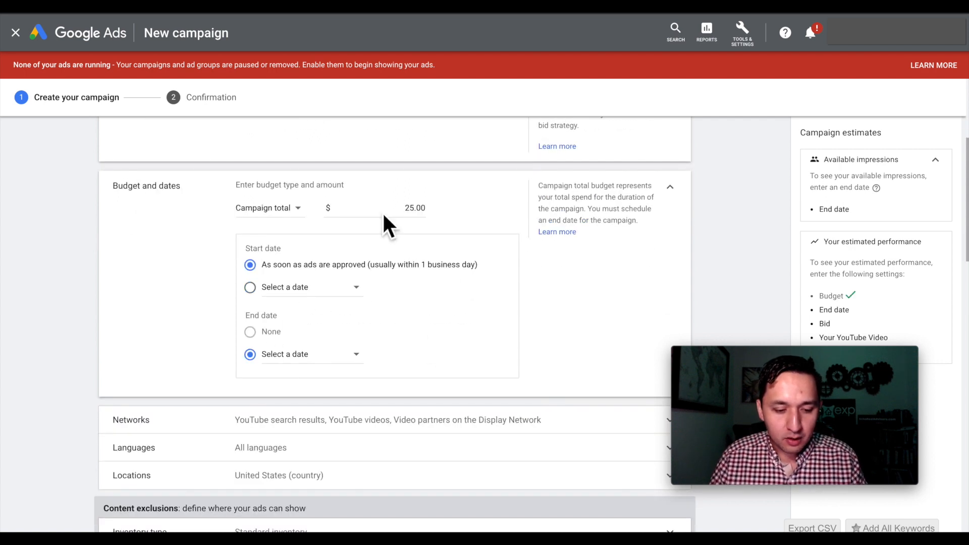
pyautogui.click(259, 209)
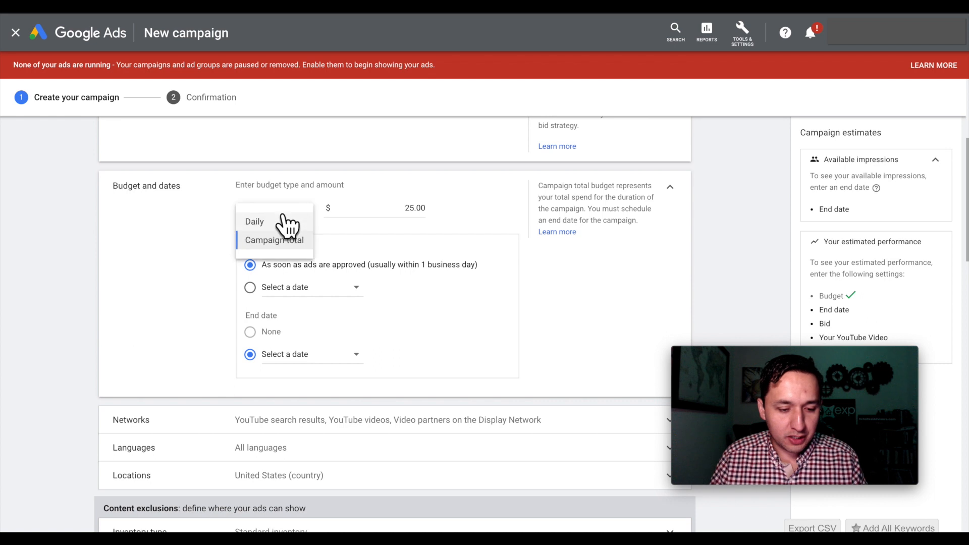
pyautogui.click(264, 224)
pyautogui.click(405, 215)
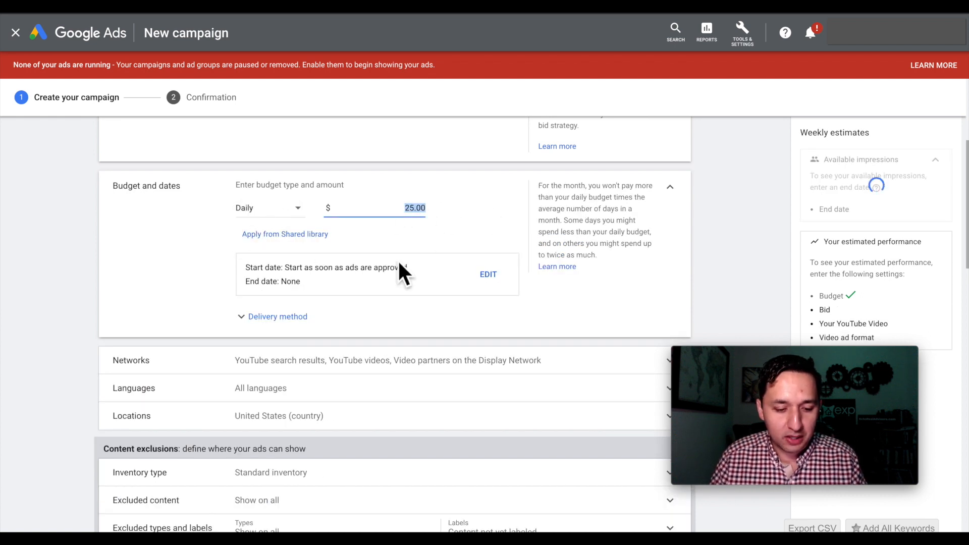
# - Review the budget's delivery methods, trying Accelerated and going back to Standard
pyautogui.scroll(-1, 396, 270)
pyautogui.click(282, 282)
pyautogui.scroll(-2, 303, 288)
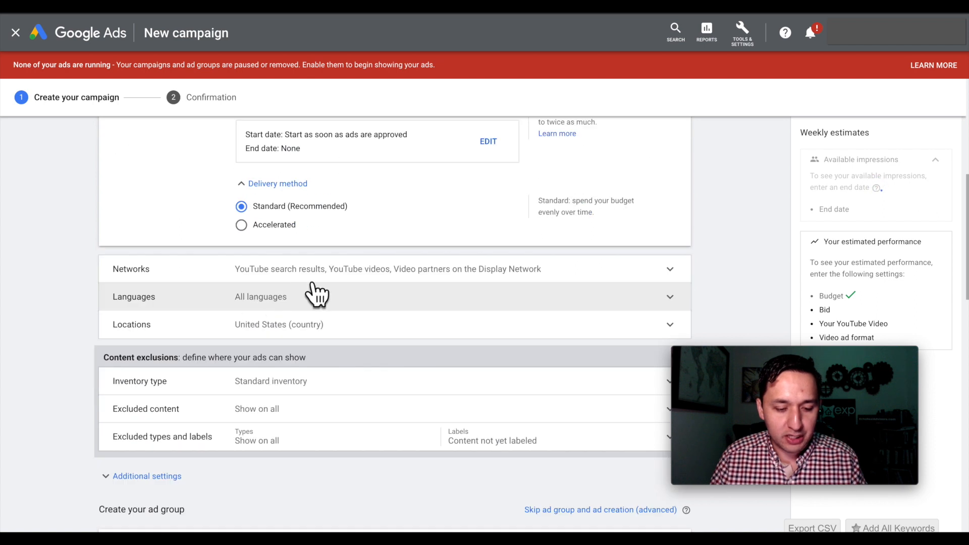
pyautogui.scroll(1, 272, 237)
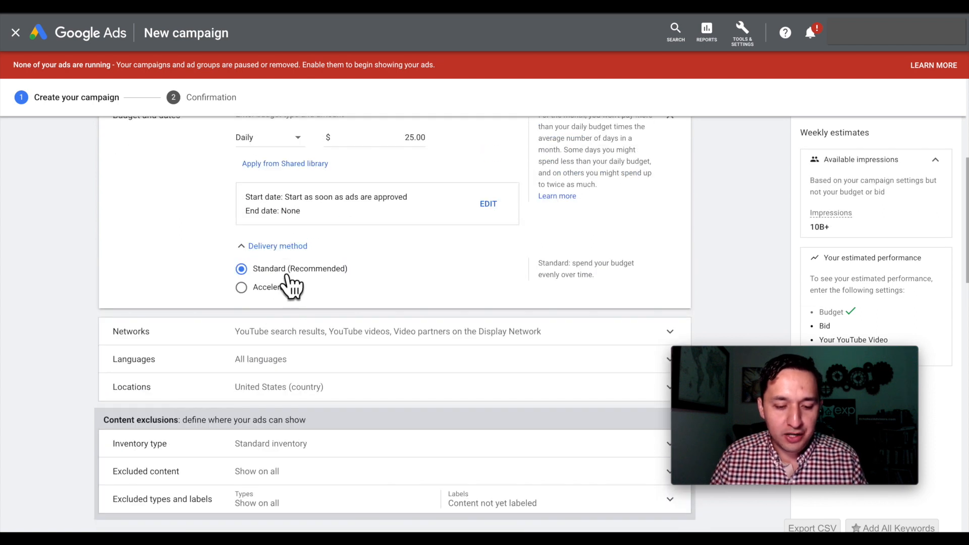
pyautogui.scroll(1, 381, 292)
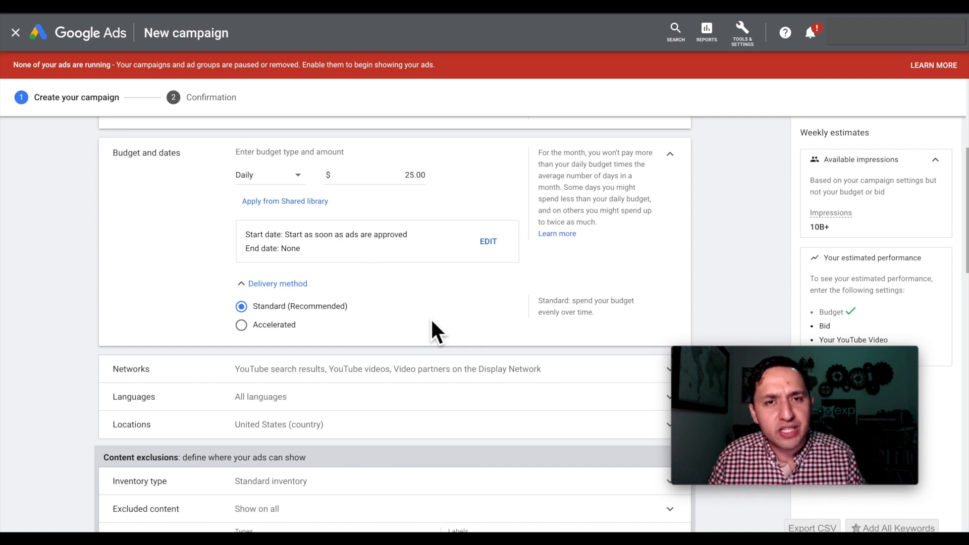
pyautogui.scroll(-1, 432, 323)
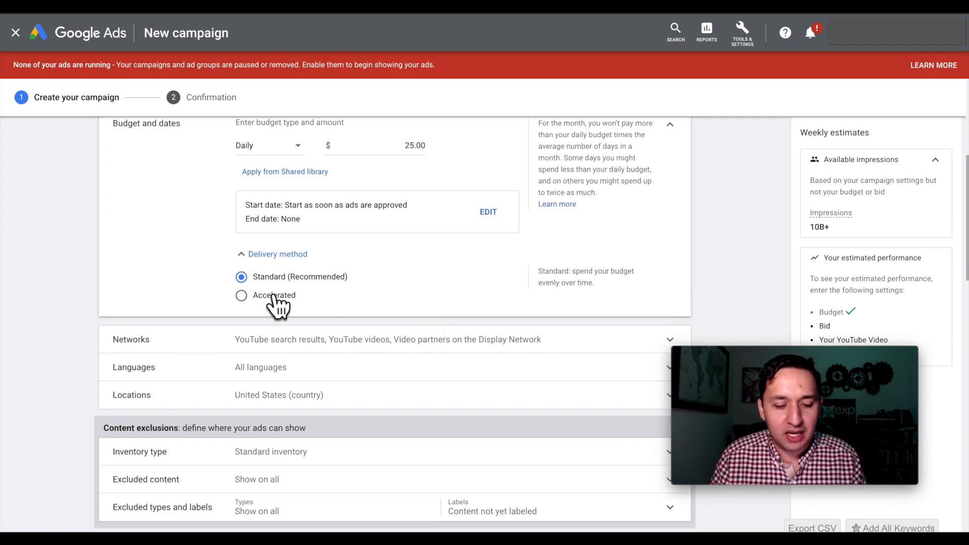
pyautogui.click(273, 298)
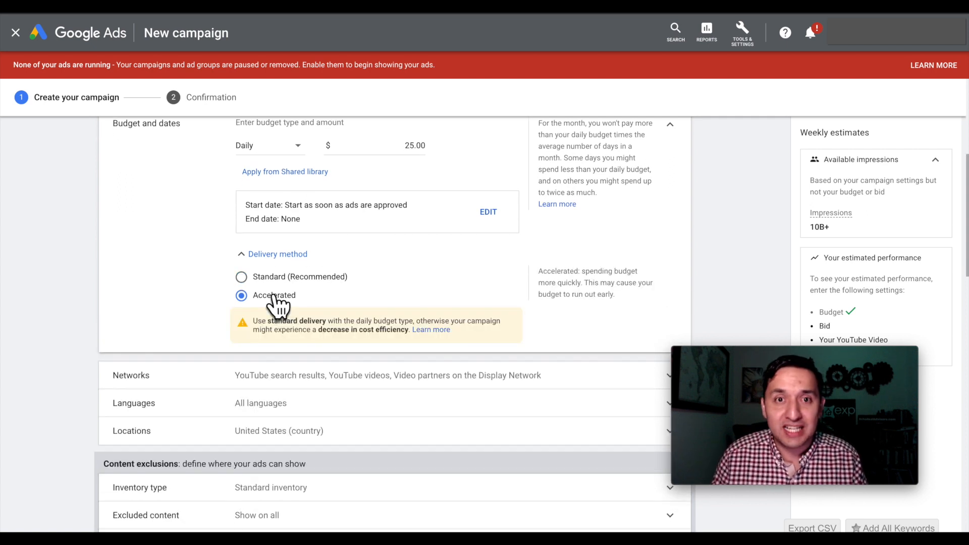
pyautogui.click(246, 280)
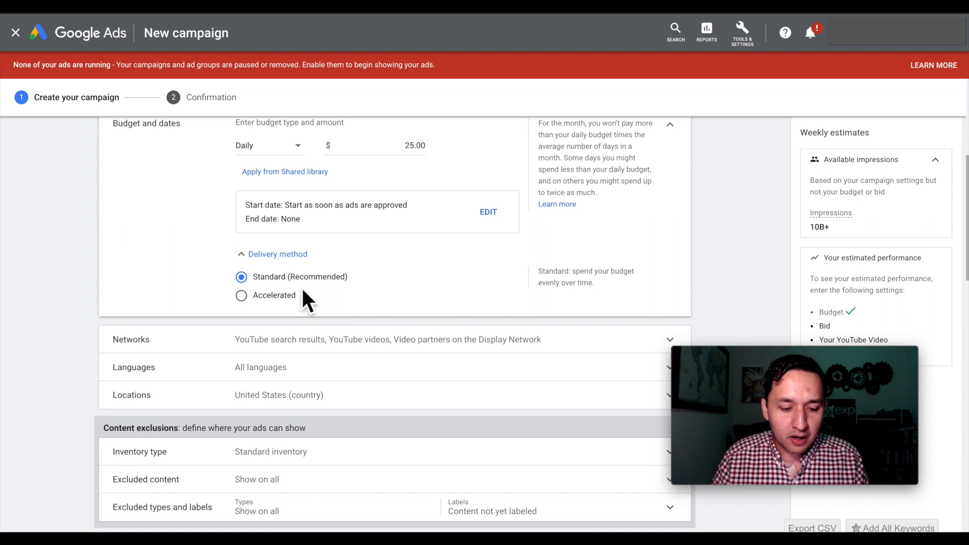
# - Exclude YouTube search results and Video partners on the Display Network from the campaign's networks
pyautogui.scroll(-3, 317, 308)
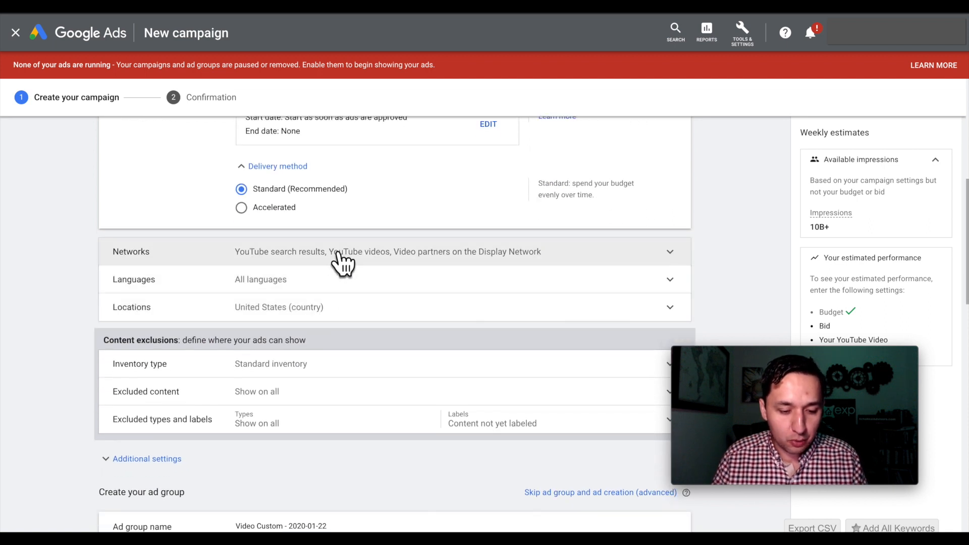
pyautogui.click(339, 258)
pyautogui.click(242, 220)
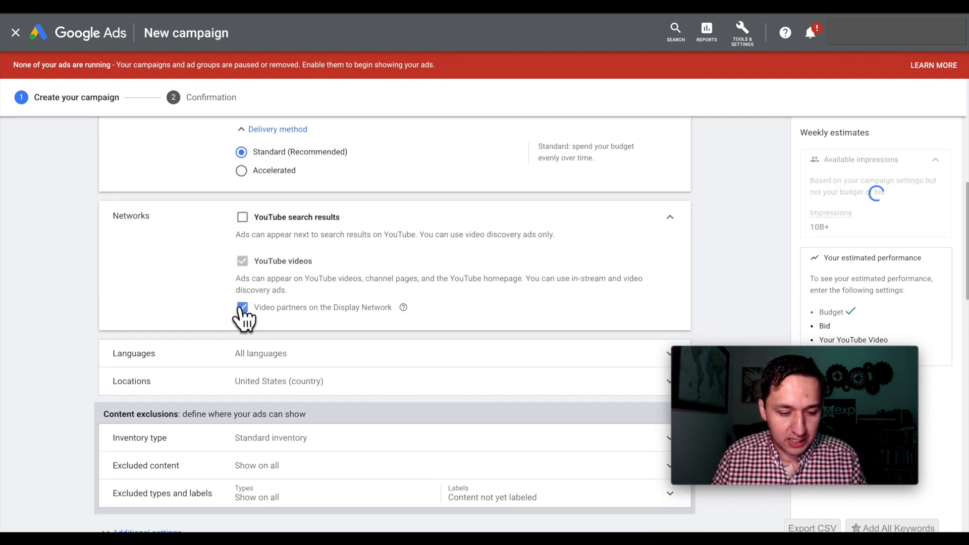
pyautogui.click(240, 307)
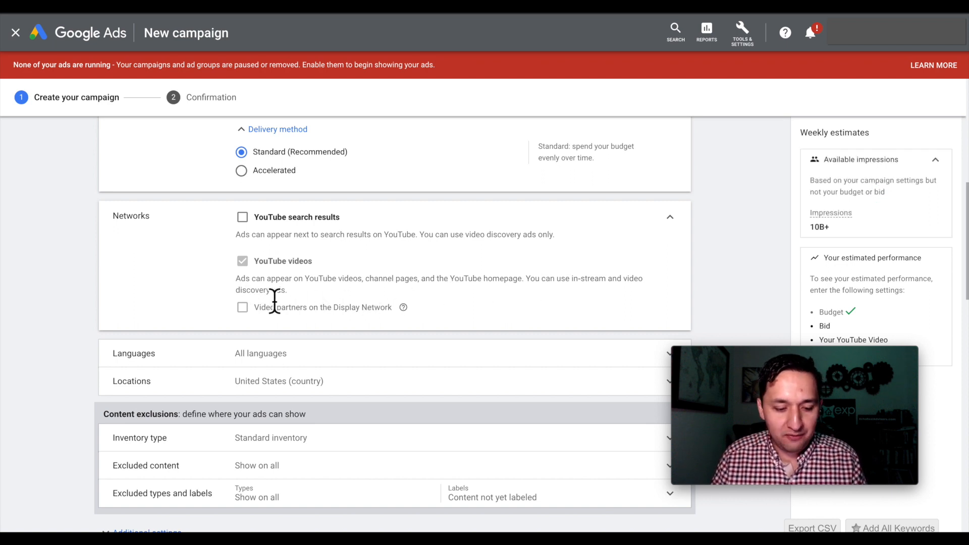
pyautogui.moveTo(529, 281); pyautogui.dragTo(611, 288)
# - Restrict the campaign's customer languages to English
pyautogui.scroll(-3, 550, 317)
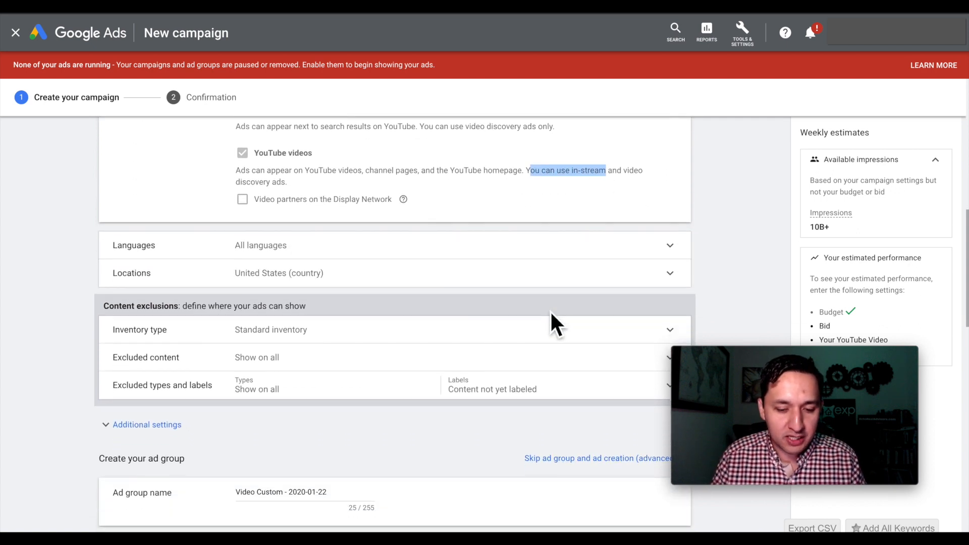
pyautogui.click(413, 245)
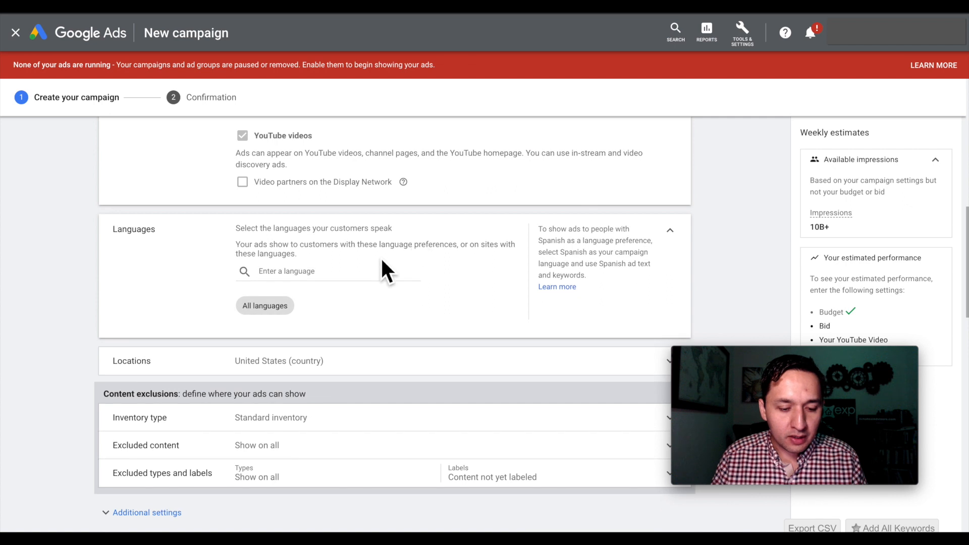
pyautogui.click(337, 278)
pyautogui.write('eng')
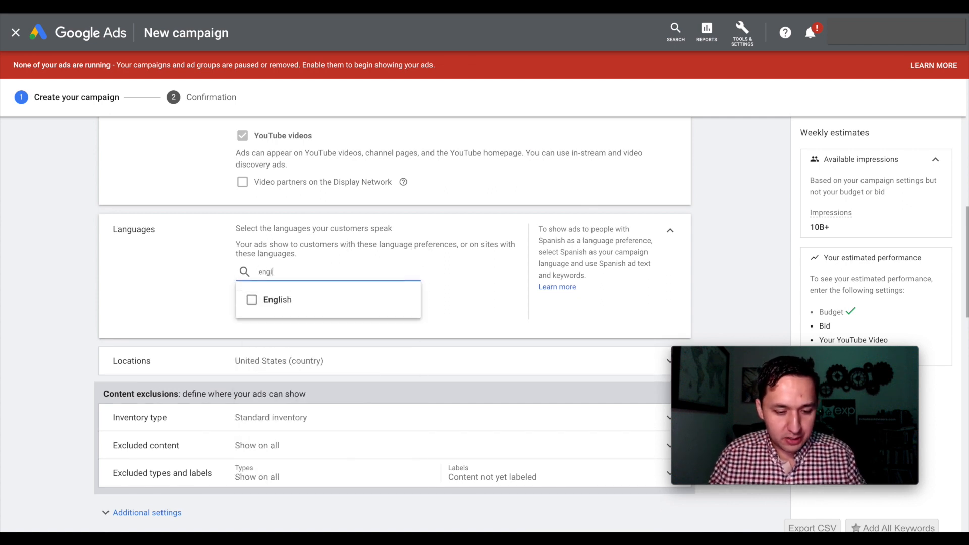
pyautogui.write('l')
pyautogui.click(278, 305)
pyautogui.click(201, 301)
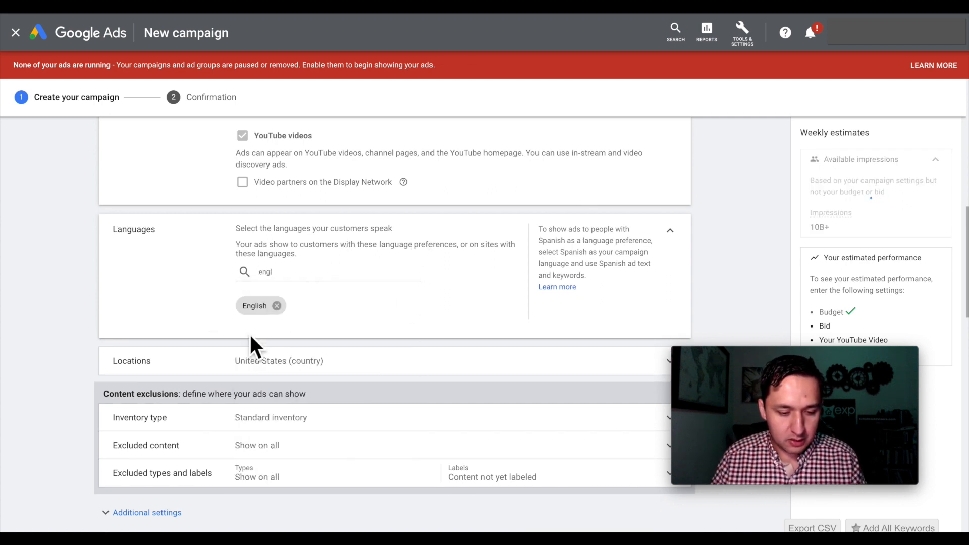
# - Target the city of Dallas, Texas, United States as the campaign's custom location
pyautogui.click(273, 359)
pyautogui.scroll(-1, 276, 376)
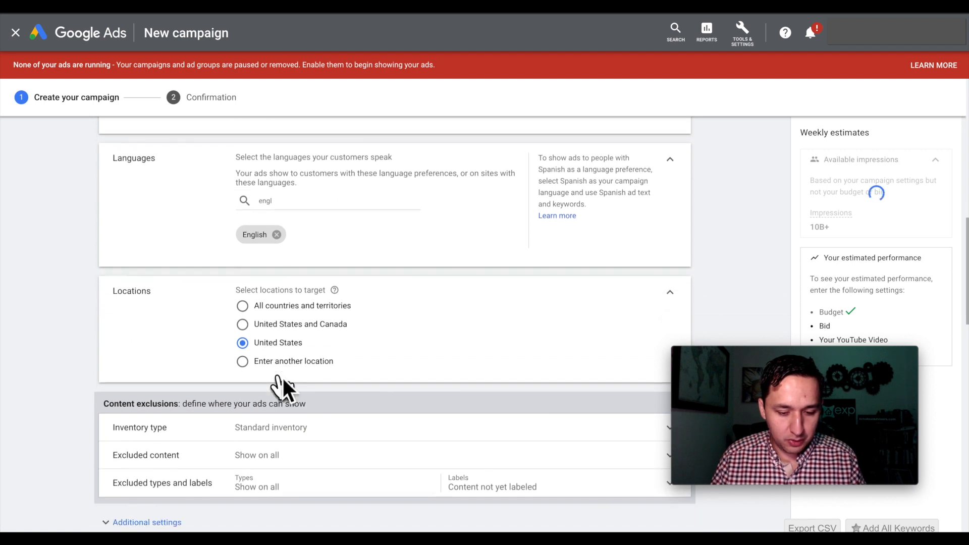
pyautogui.scroll(-1, 266, 341)
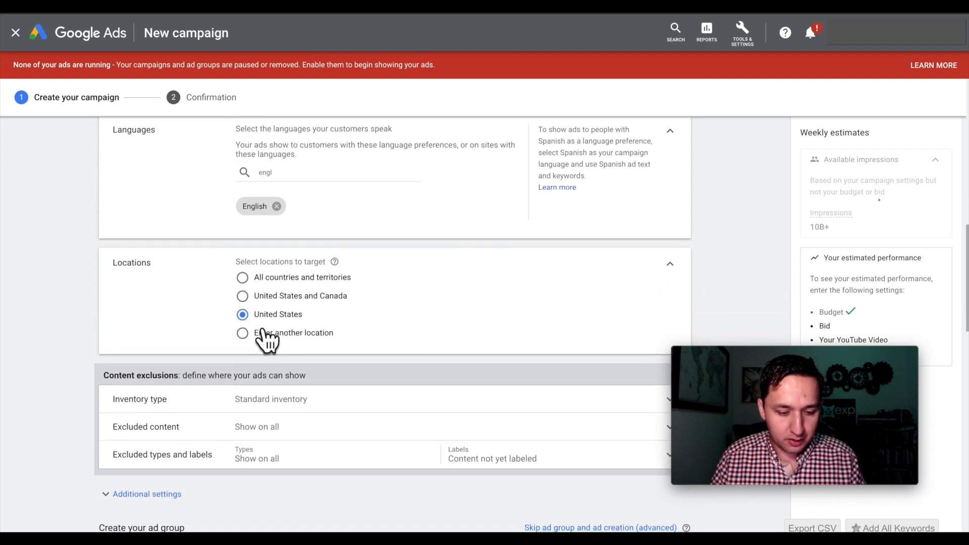
pyautogui.click(273, 334)
pyautogui.click(319, 360)
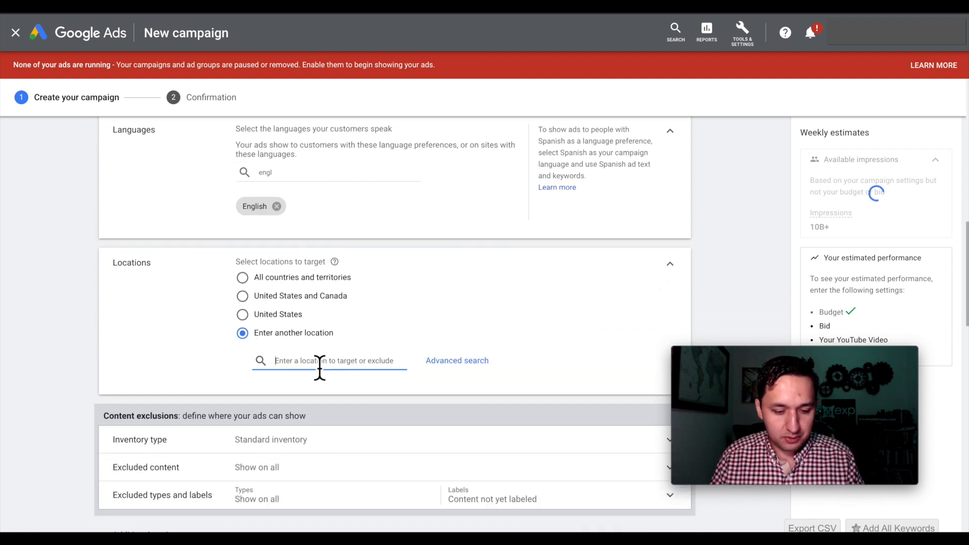
pyautogui.write('dallas')
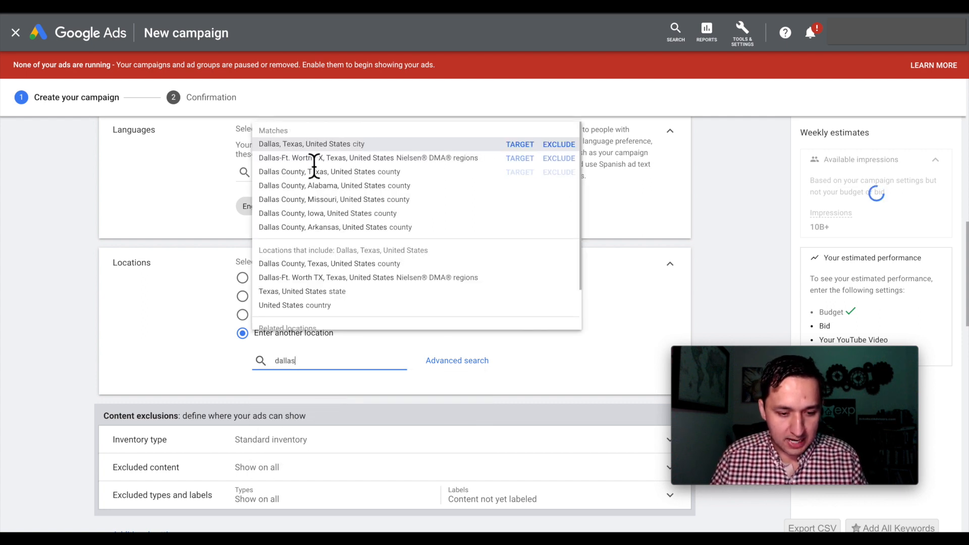
pyautogui.click(312, 145)
pyautogui.scroll(-5, 447, 422)
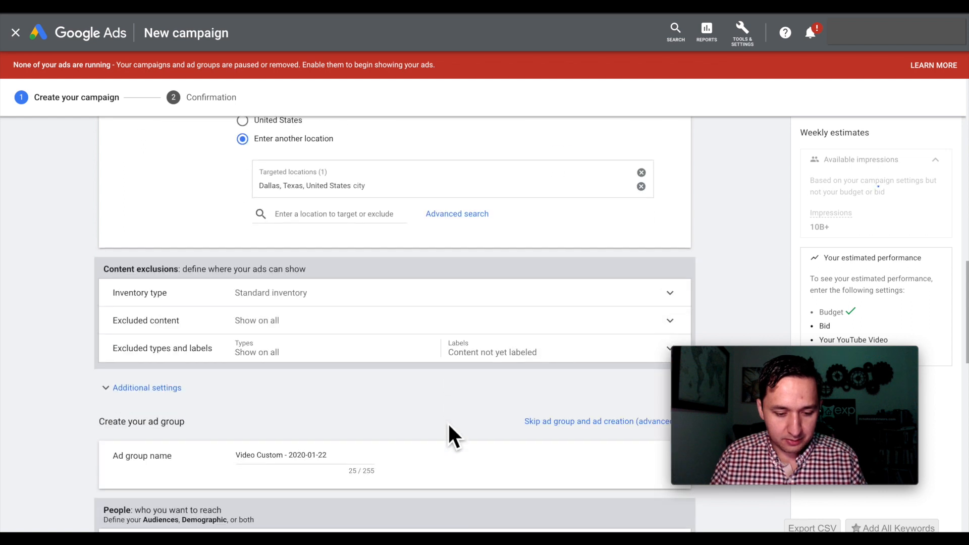
pyautogui.scroll(1, 649, 235)
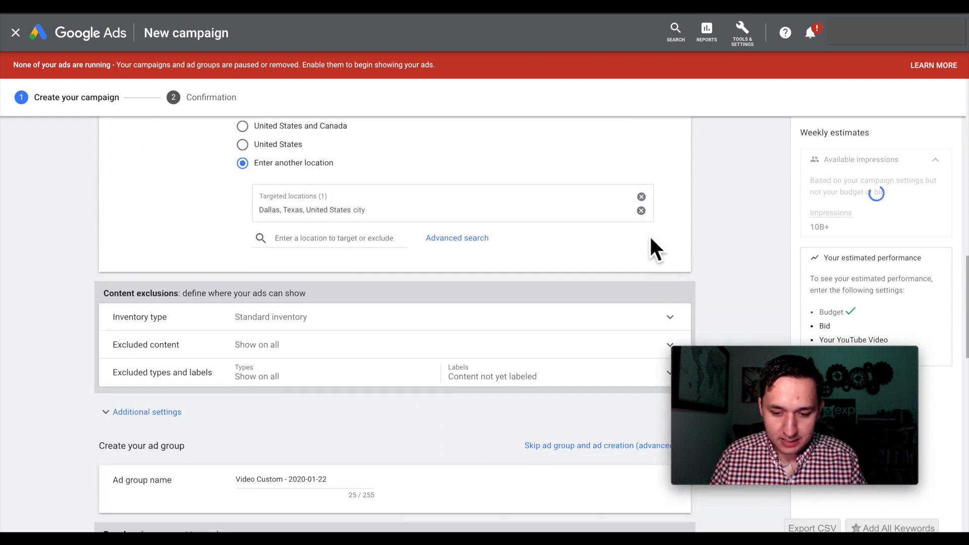
# - Replace the targeted Dallas location with the city of Mansfield, Texas, United States
pyautogui.click(640, 208)
pyautogui.click(299, 194)
pyautogui.write('man')
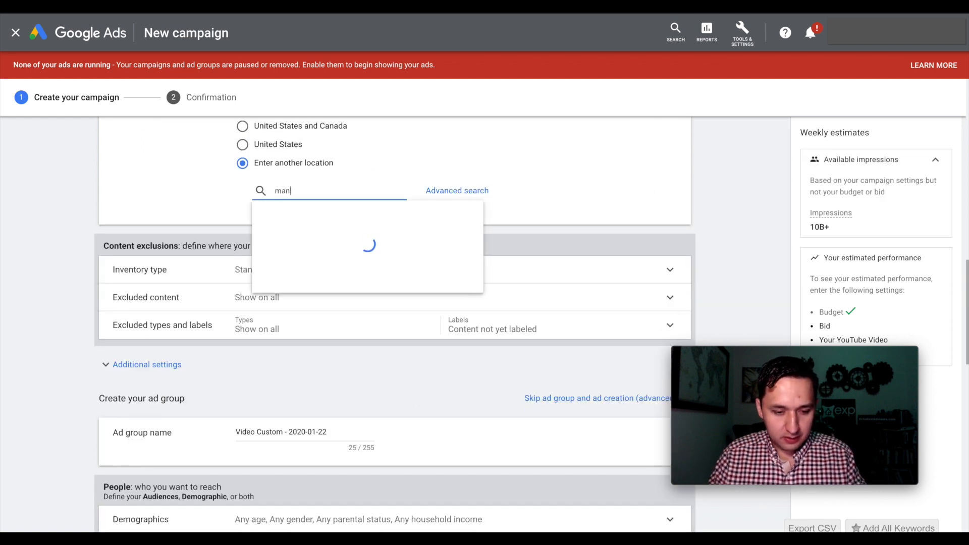
pyautogui.write('sfil')
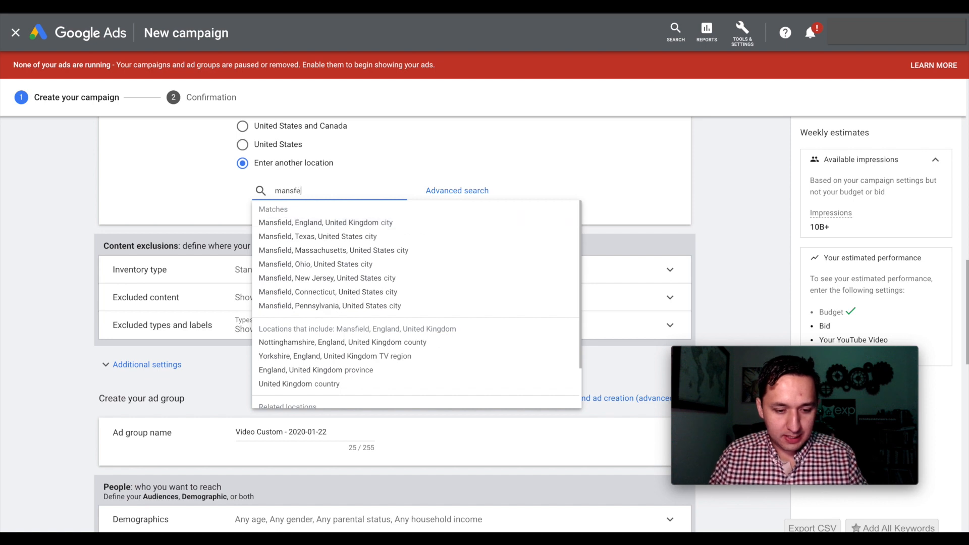
pyautogui.press('BackSpace')
pyautogui.press('BackSpace')
pyautogui.write('eld')
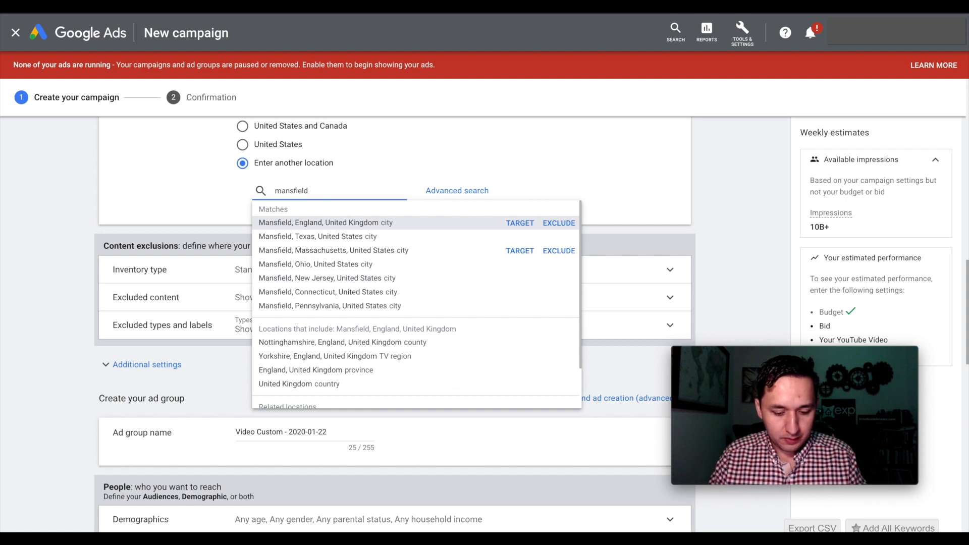
pyautogui.write('texas')
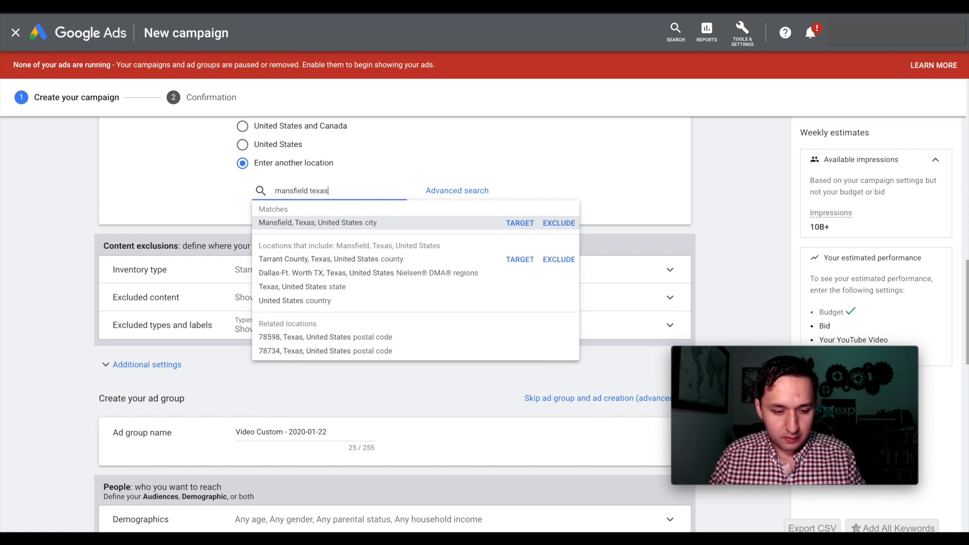
pyautogui.click(287, 221)
# - Review the campaign's inventory type options and the sensitive content categories available for exclusion
pyautogui.scroll(-2, 350, 285)
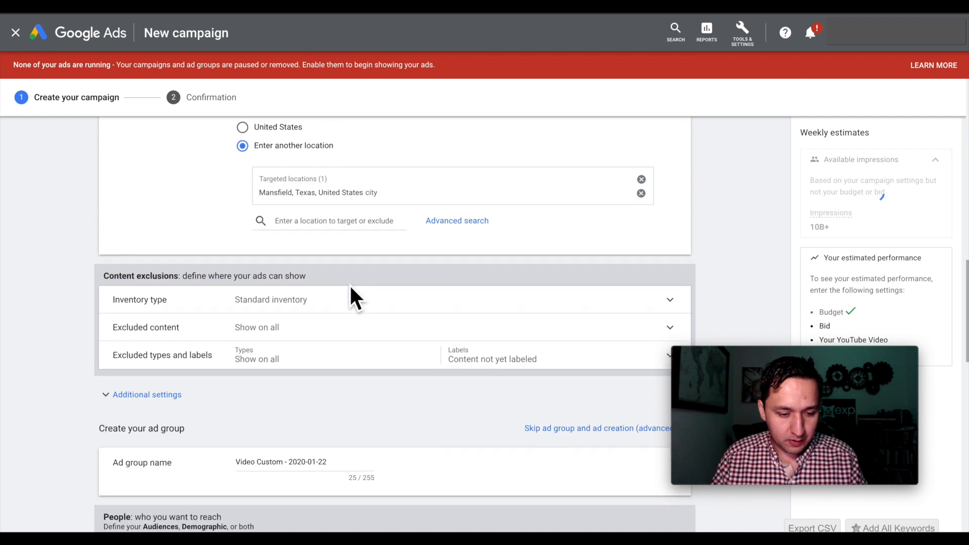
pyautogui.click(325, 253)
pyautogui.scroll(-2, 324, 256)
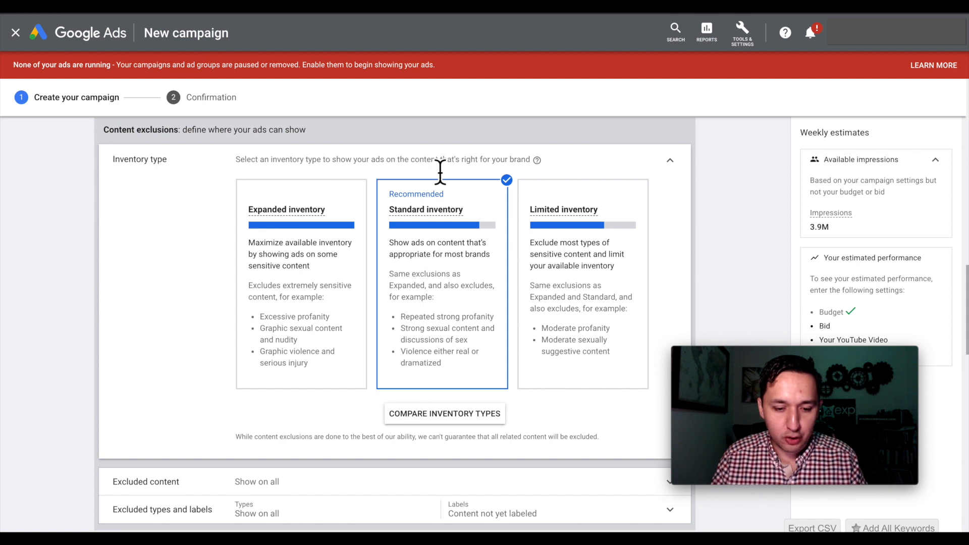
pyautogui.scroll(-2, 555, 169)
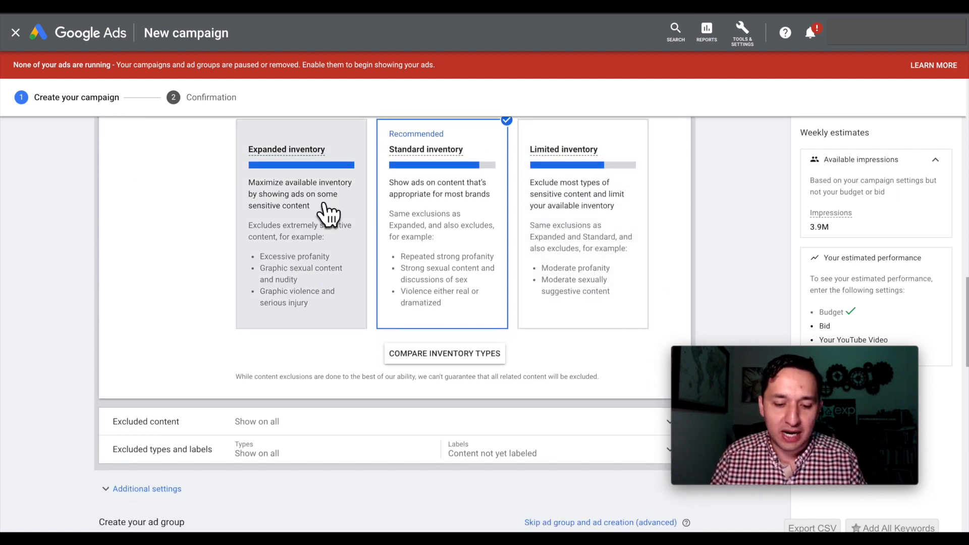
pyautogui.scroll(1, 424, 352)
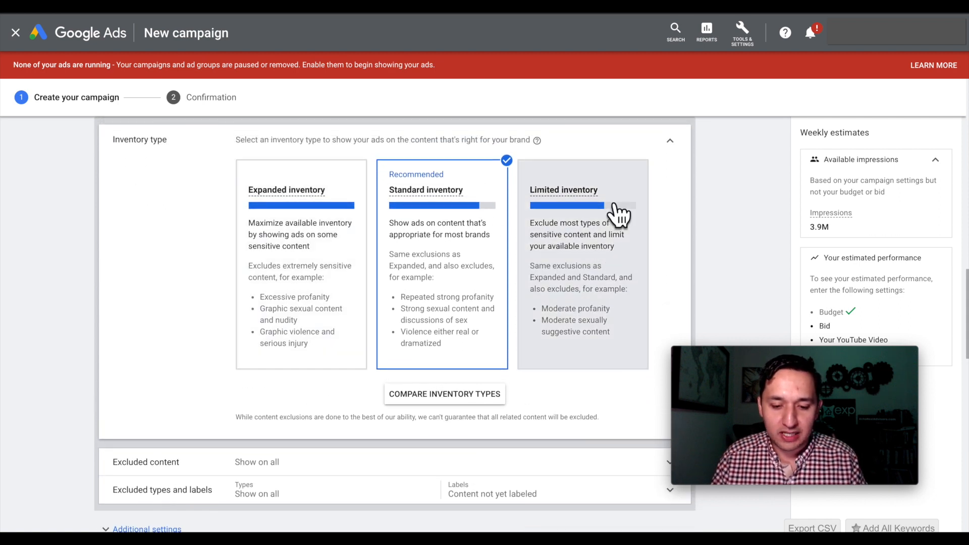
pyautogui.click(670, 141)
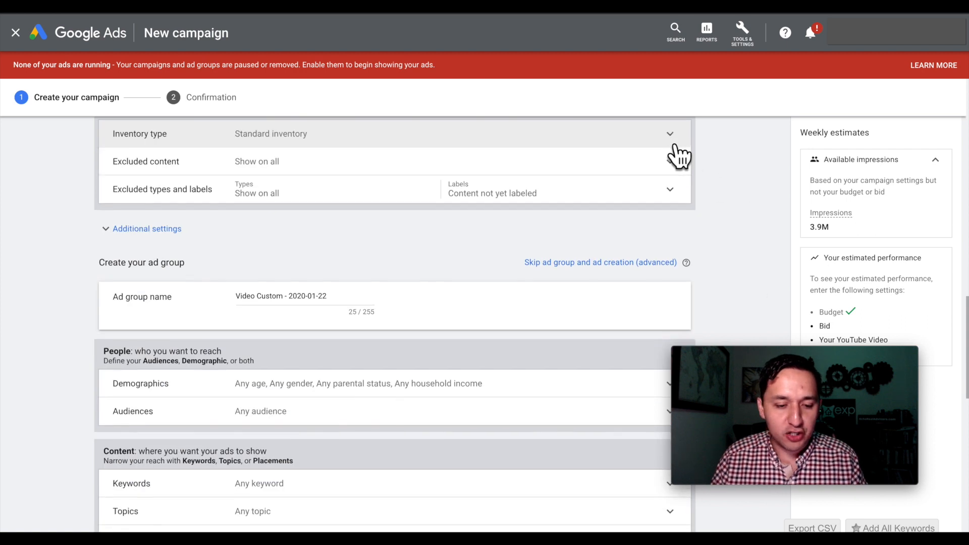
pyautogui.click(274, 168)
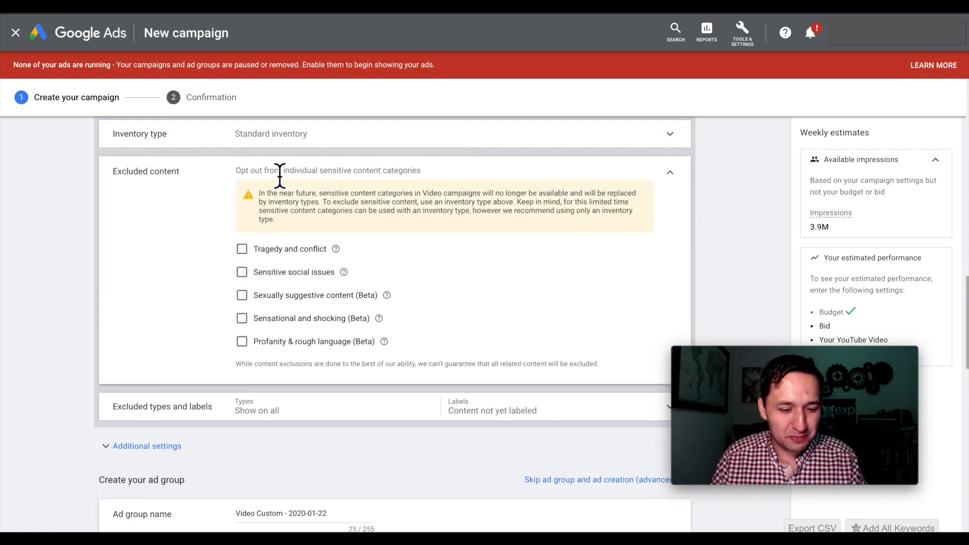
pyautogui.click(669, 173)
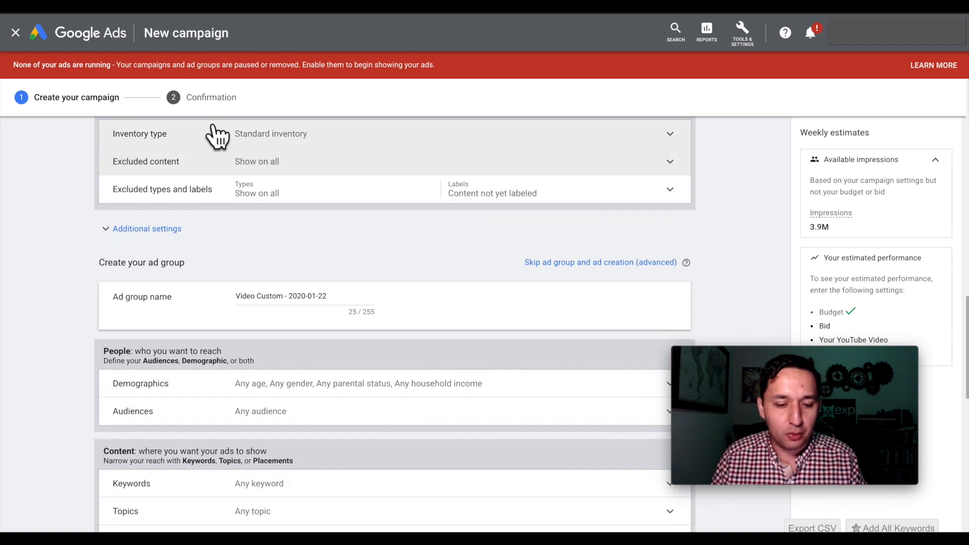
# - Exclude embedded videos and live streaming videos from the content types where the campaign's ads can show
pyautogui.click(342, 195)
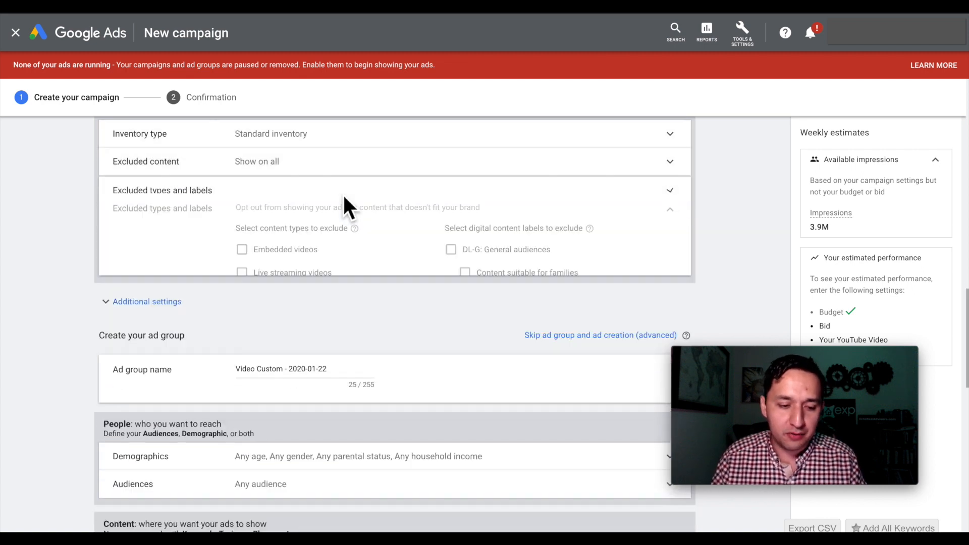
pyautogui.click(243, 243)
pyautogui.click(242, 266)
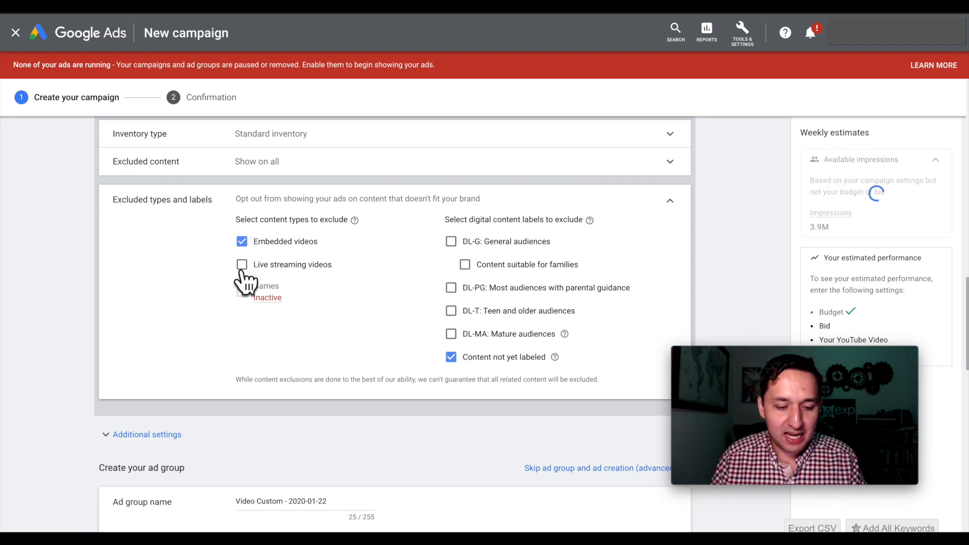
pyautogui.click(674, 211)
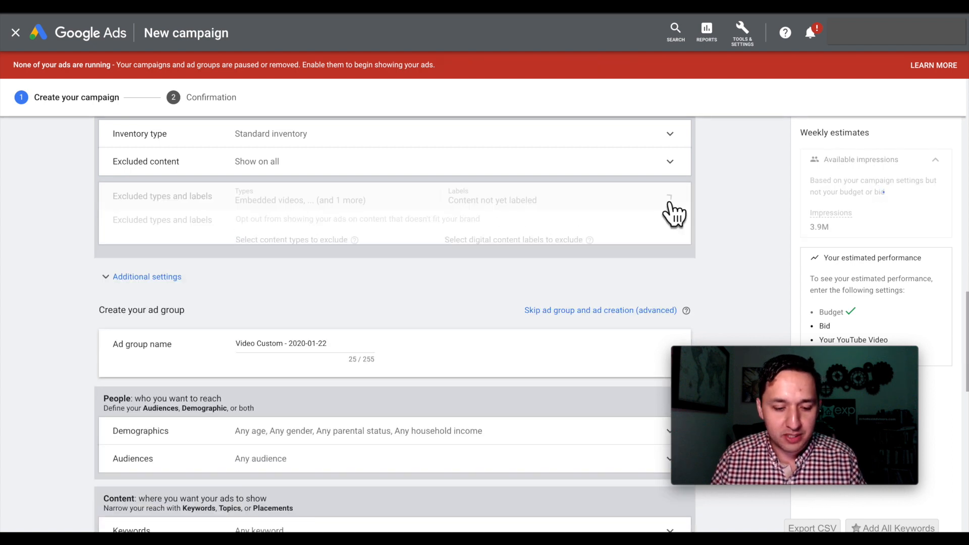
# - Expand the campaign's additional settings and check which conversion action the campaign uses
pyautogui.click(155, 211)
pyautogui.click(342, 248)
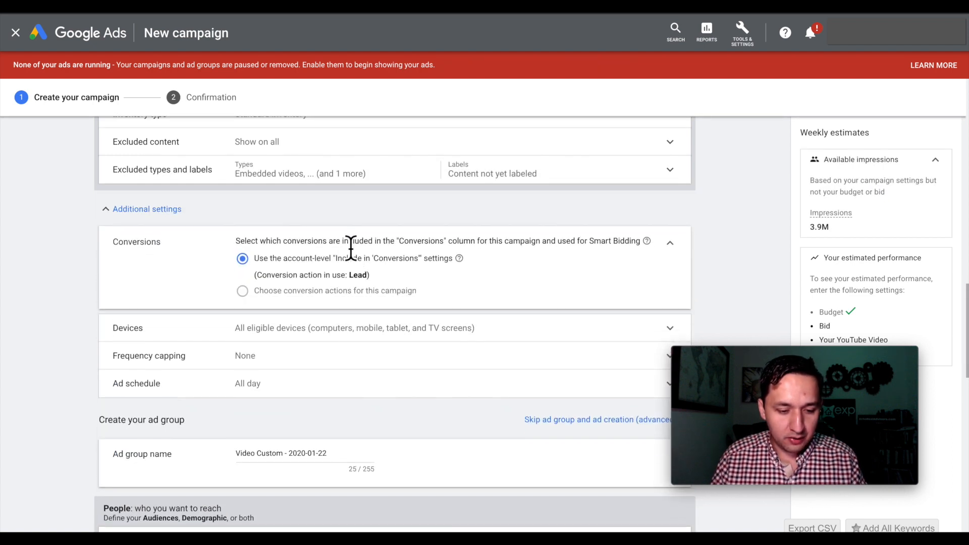
pyautogui.click(670, 246)
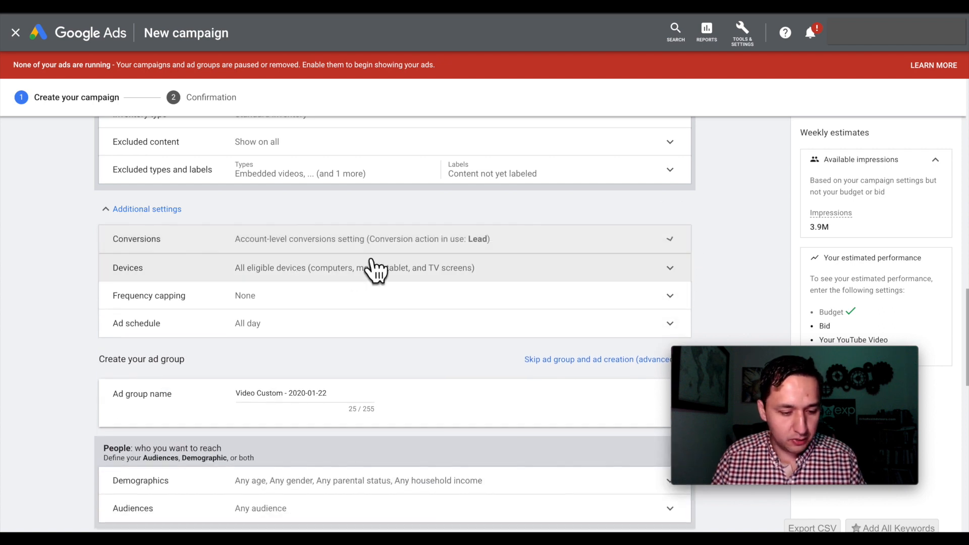
pyautogui.scroll(-1, 260, 303)
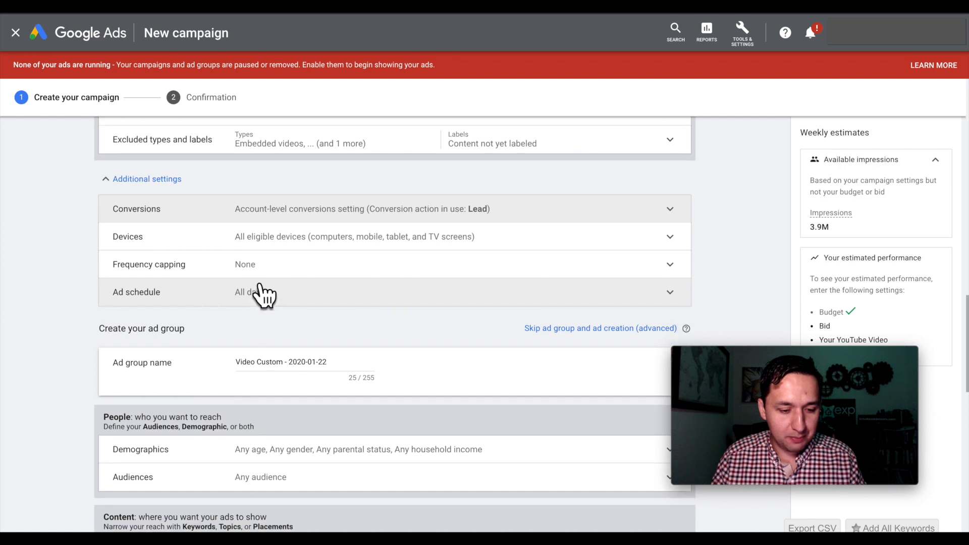
# - Cap the campaign's frequency for the same user at 3 impressions per day and 1 view per day
pyautogui.click(268, 267)
pyautogui.click(247, 303)
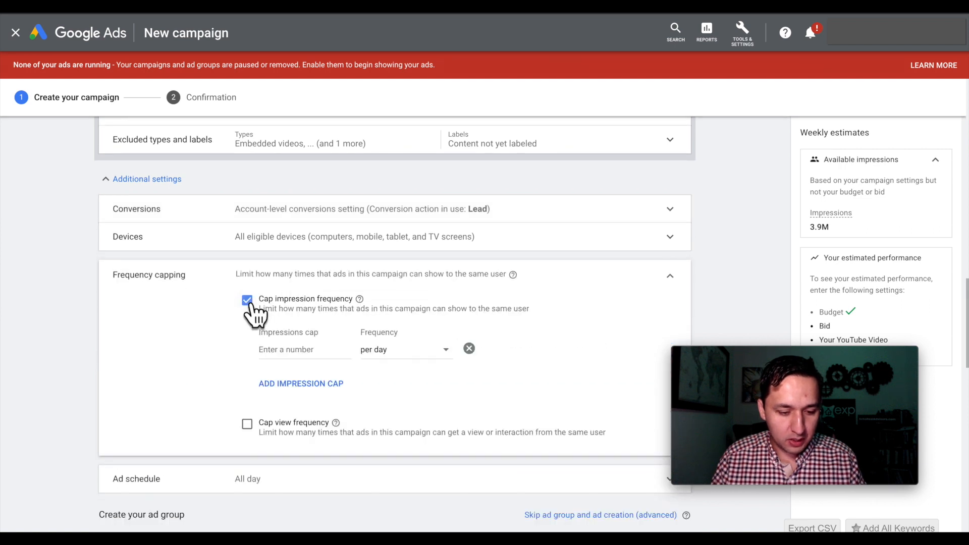
pyautogui.click(308, 349)
pyautogui.write('3')
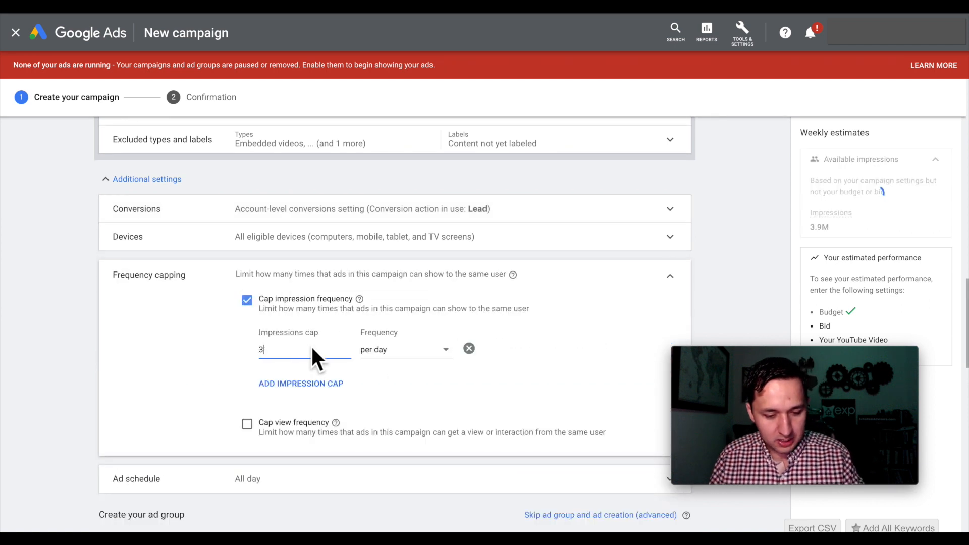
pyautogui.scroll(-4, 476, 393)
pyautogui.scroll(1, 476, 394)
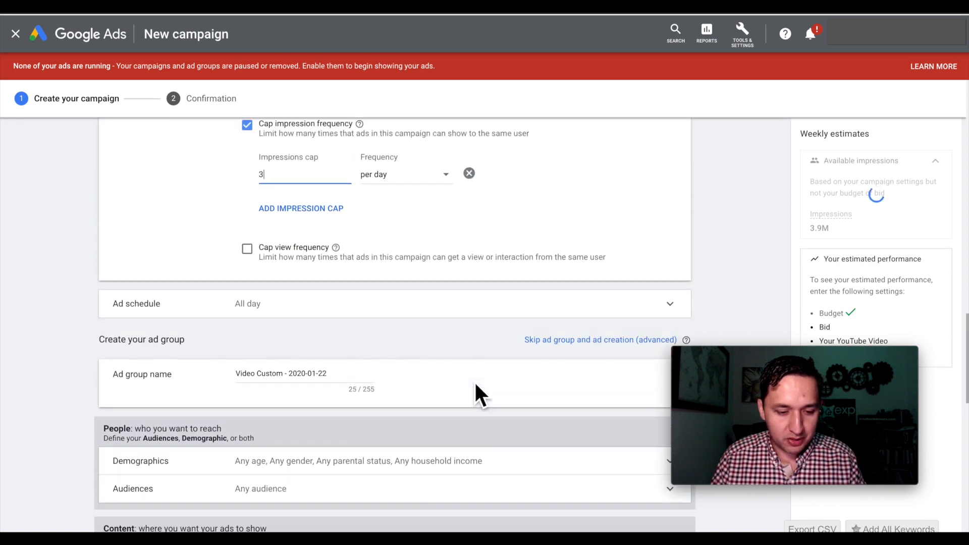
pyautogui.click(247, 262)
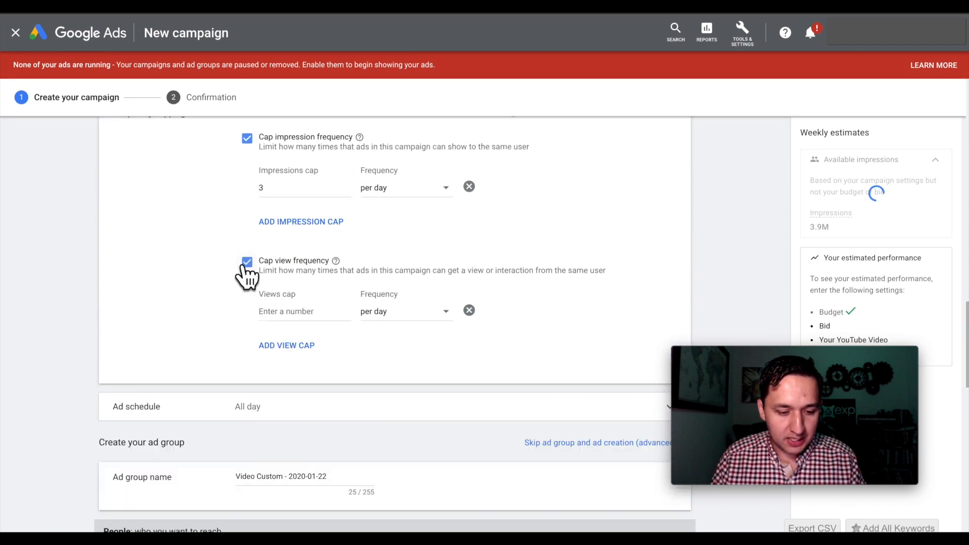
pyautogui.click(313, 318)
pyautogui.write('1')
pyautogui.click(429, 353)
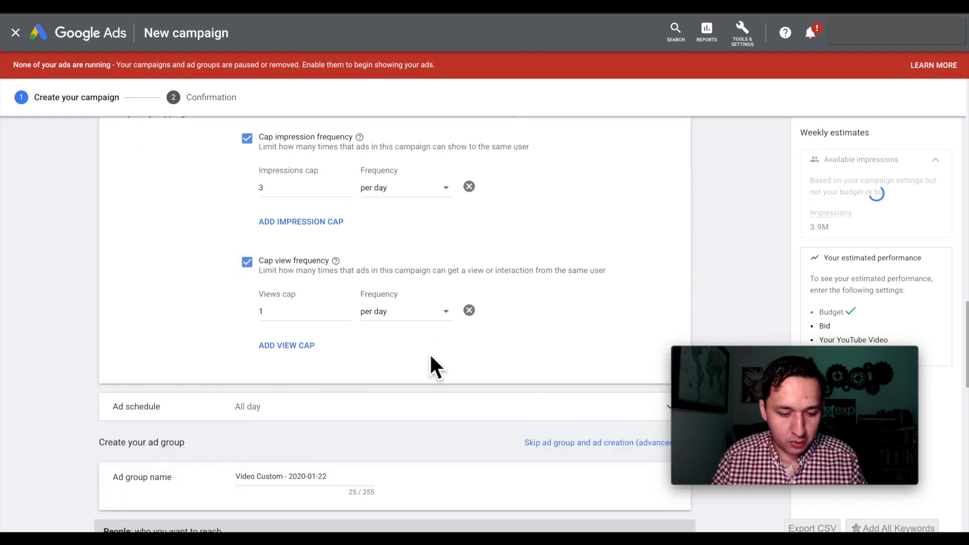
# - Review the ad schedule and the ad group's demographic targeting options for gender, age, parental status and household income
pyautogui.scroll(-3, 429, 352)
pyautogui.scroll(-2, 431, 357)
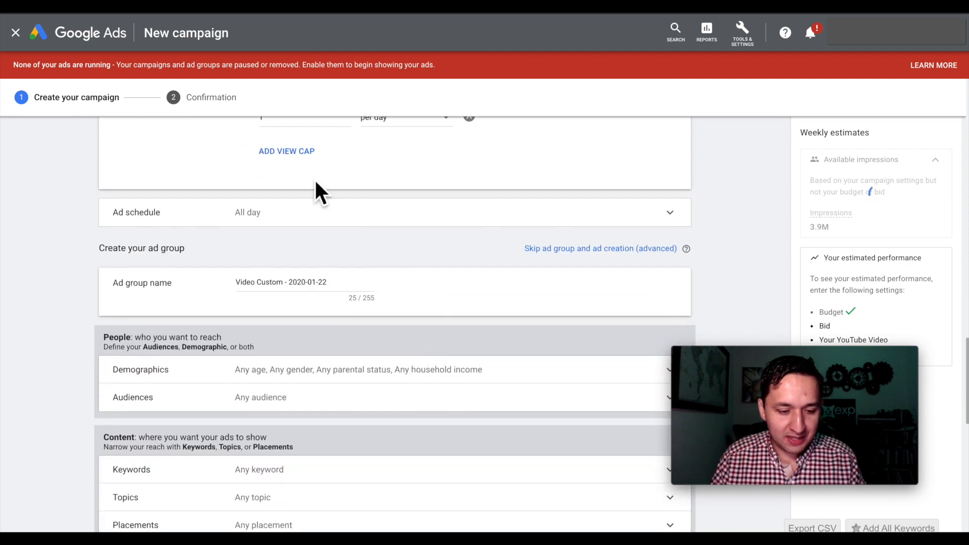
pyautogui.click(316, 222)
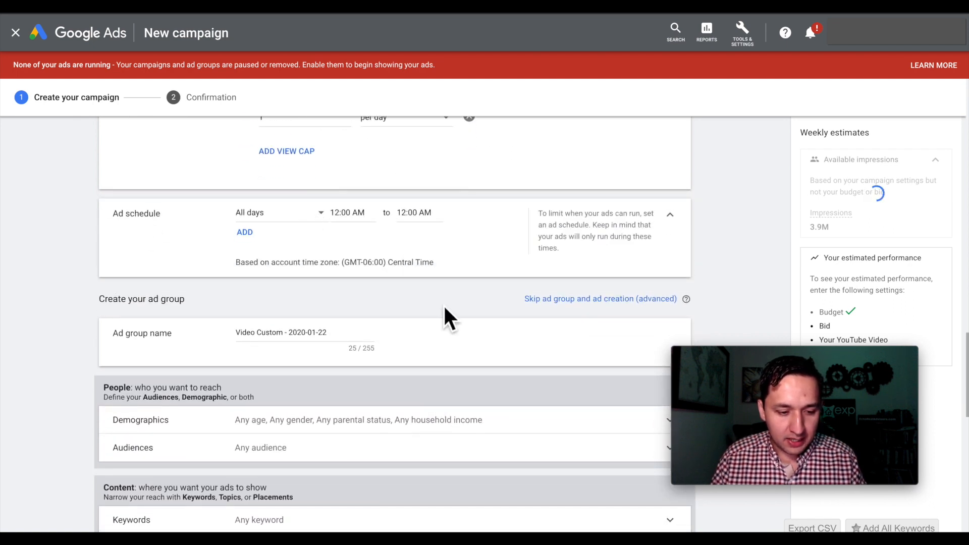
pyautogui.scroll(-1, 444, 307)
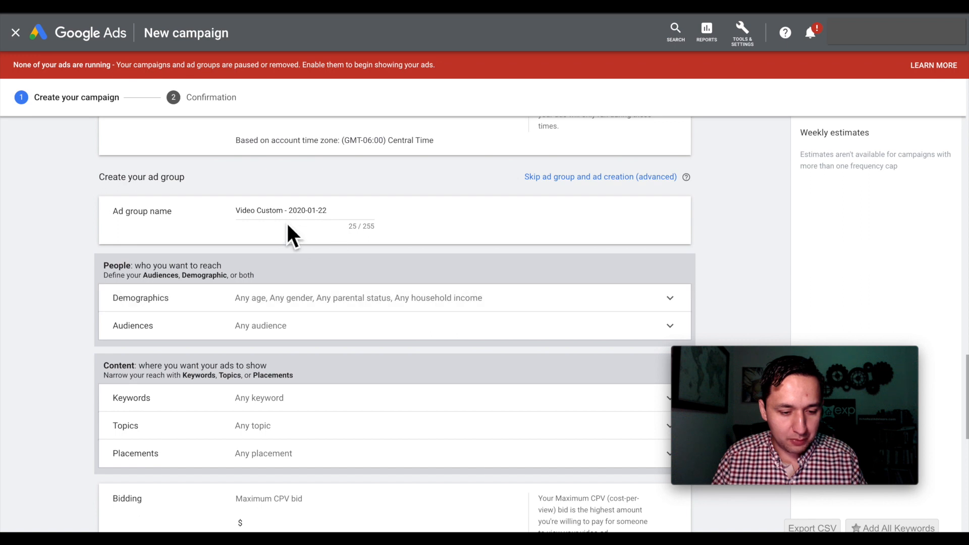
pyautogui.scroll(-2, 287, 232)
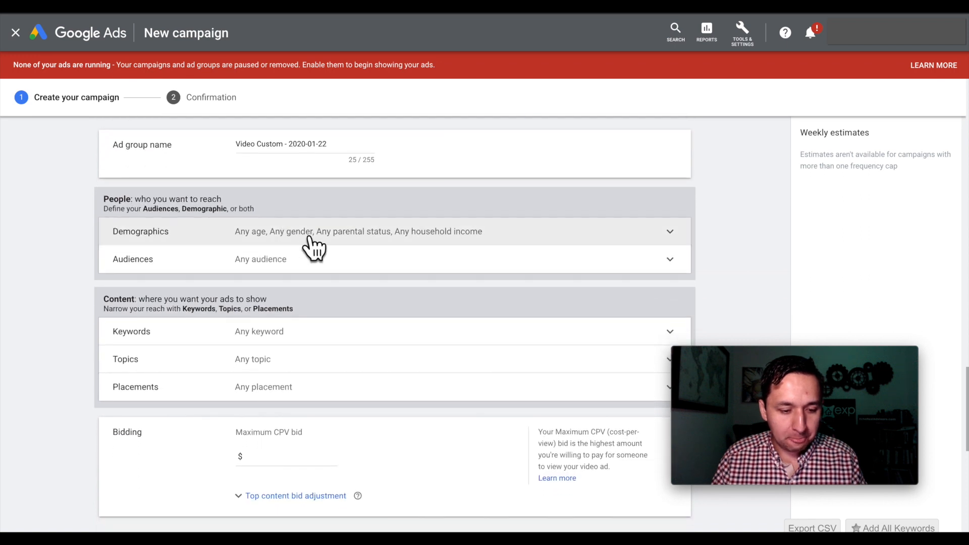
pyautogui.click(310, 236)
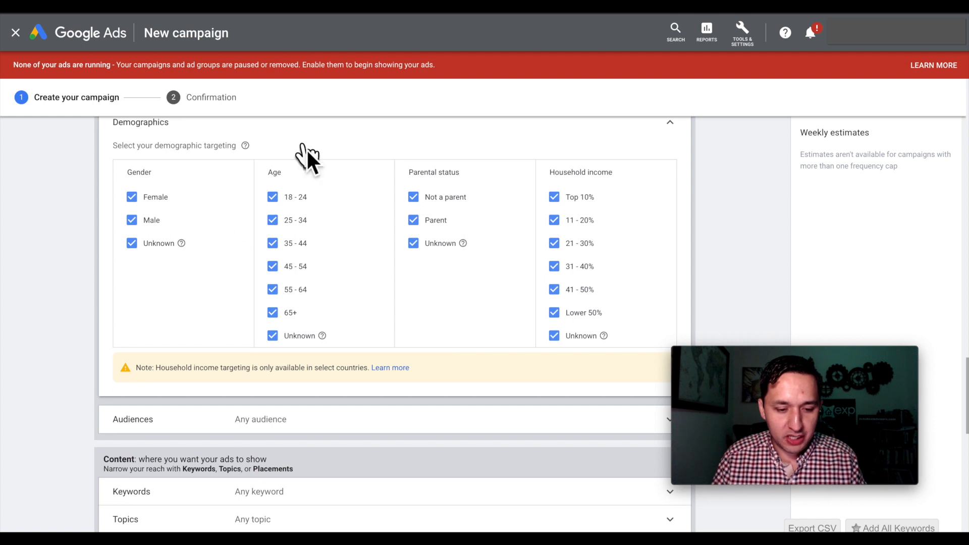
pyautogui.scroll(1, 656, 172)
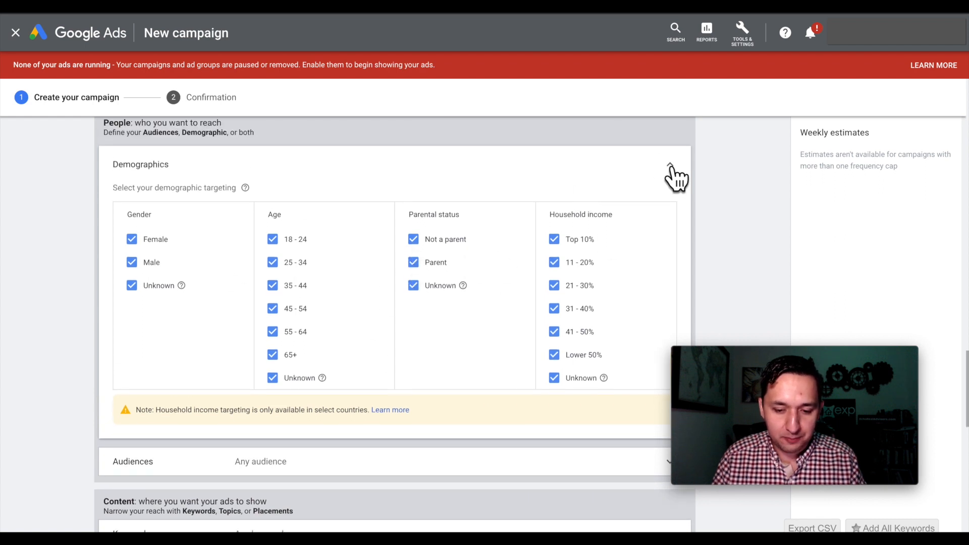
pyautogui.click(671, 166)
# - Search the ad group's audiences for "10 min" and target the YouTube users audience "10 Min YouTube Vid"
pyautogui.click(206, 187)
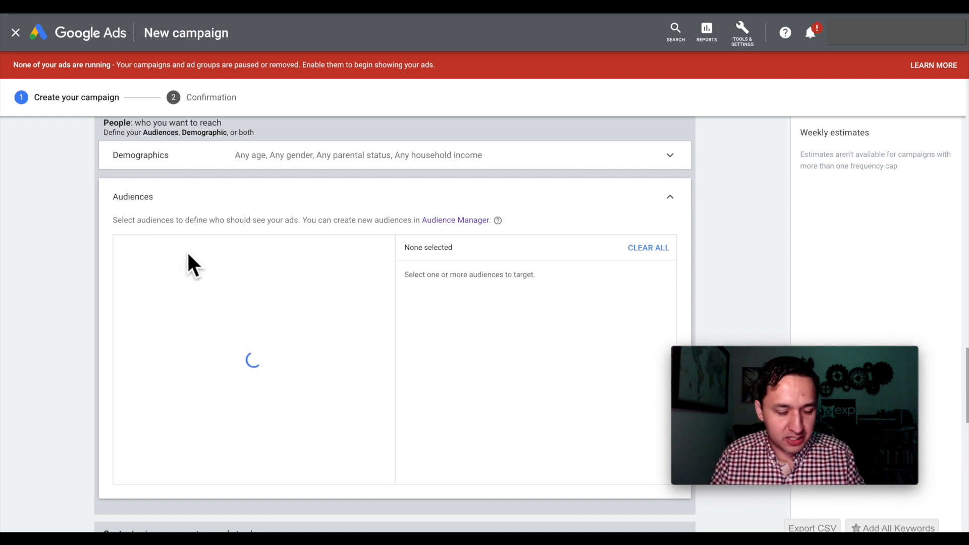
pyautogui.hotkey('ctrl', 'v')
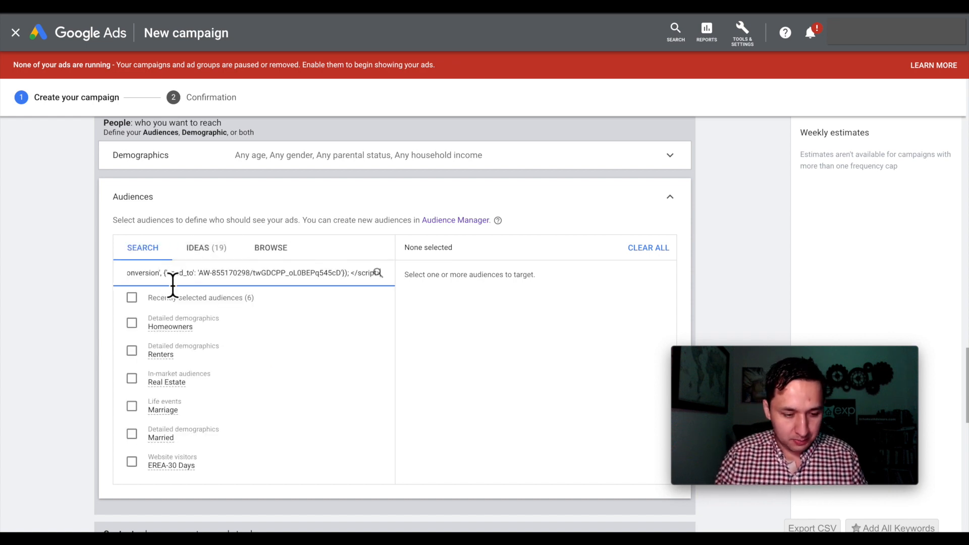
pyautogui.hotkey('ctrl', 'a')
pyautogui.press('BackSpace')
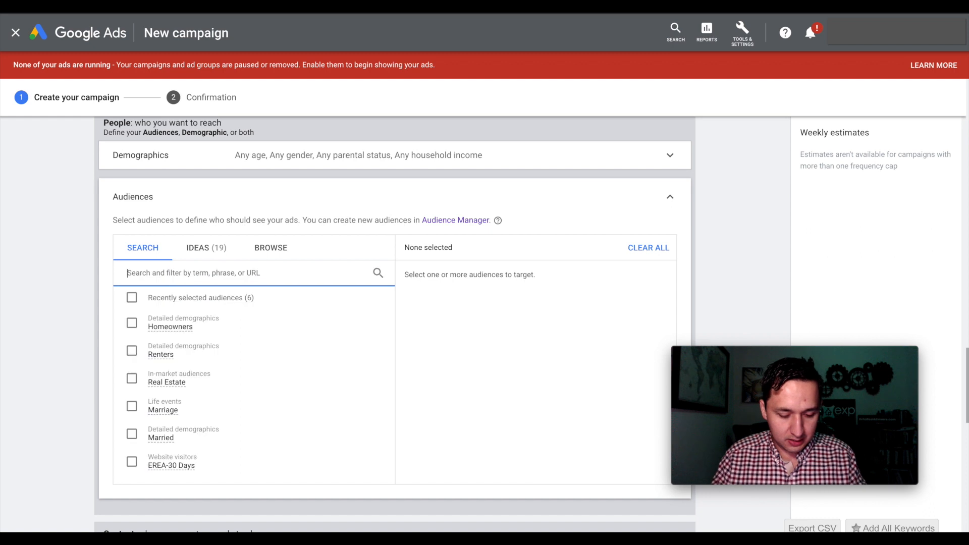
pyautogui.write('10 min')
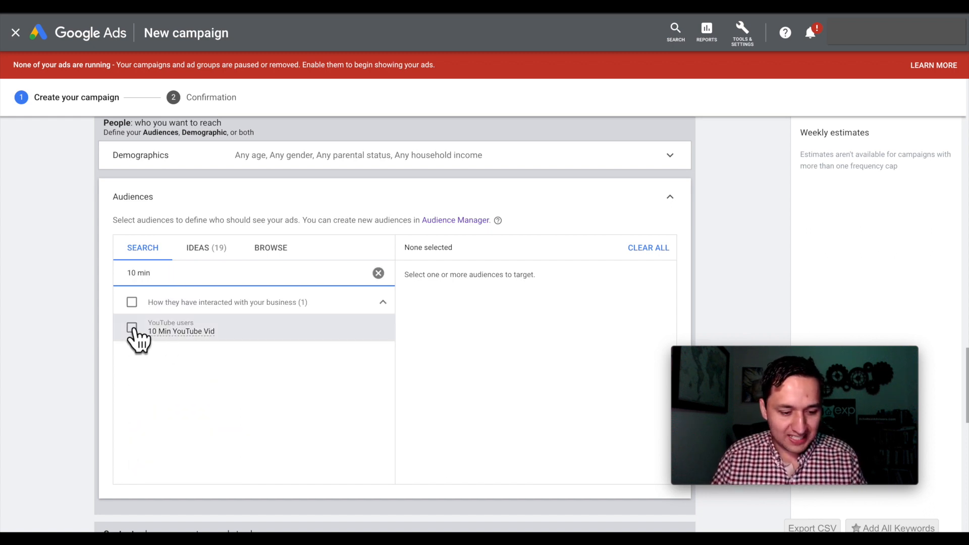
pyautogui.moveTo(180, 335)
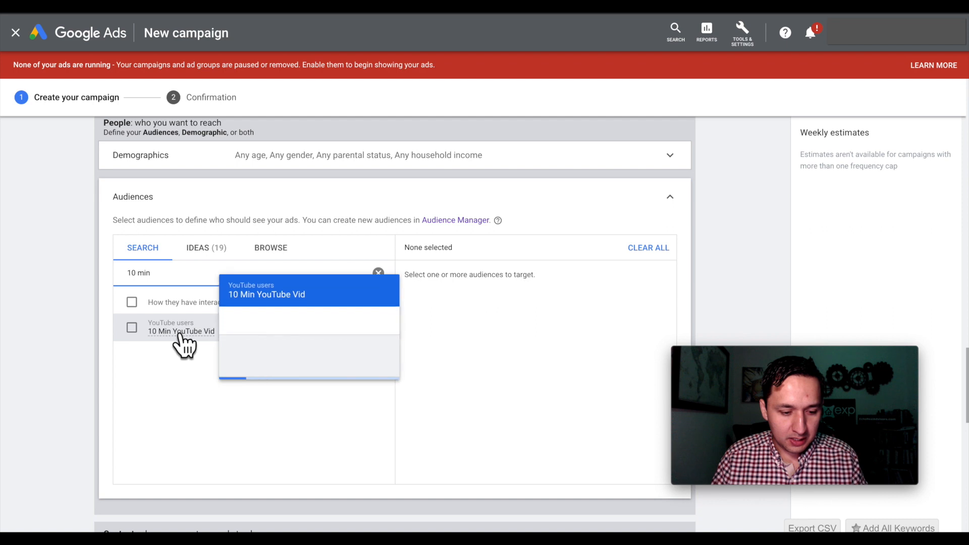
pyautogui.click(131, 328)
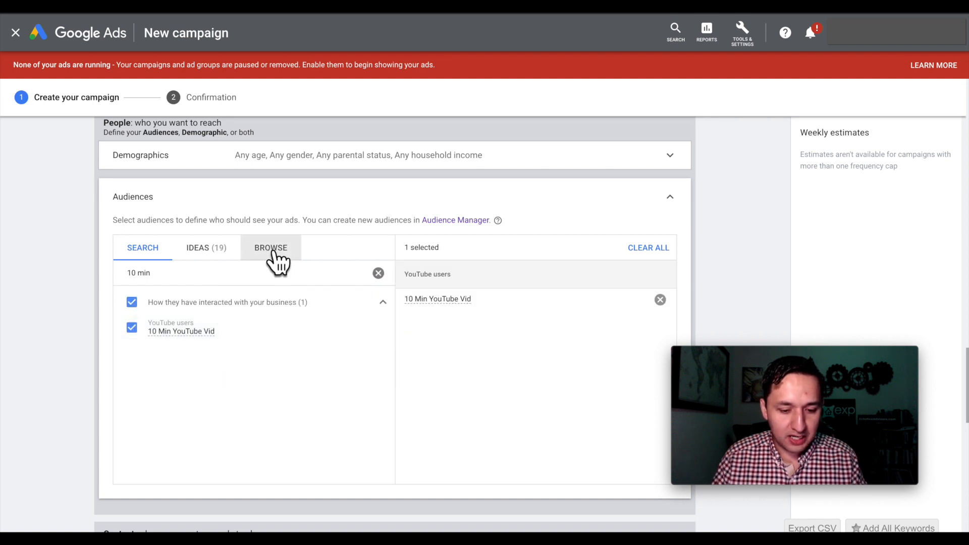
# - Browse the audiences under "How they have interacted with your business" and examine the YouTube users lists
pyautogui.click(272, 250)
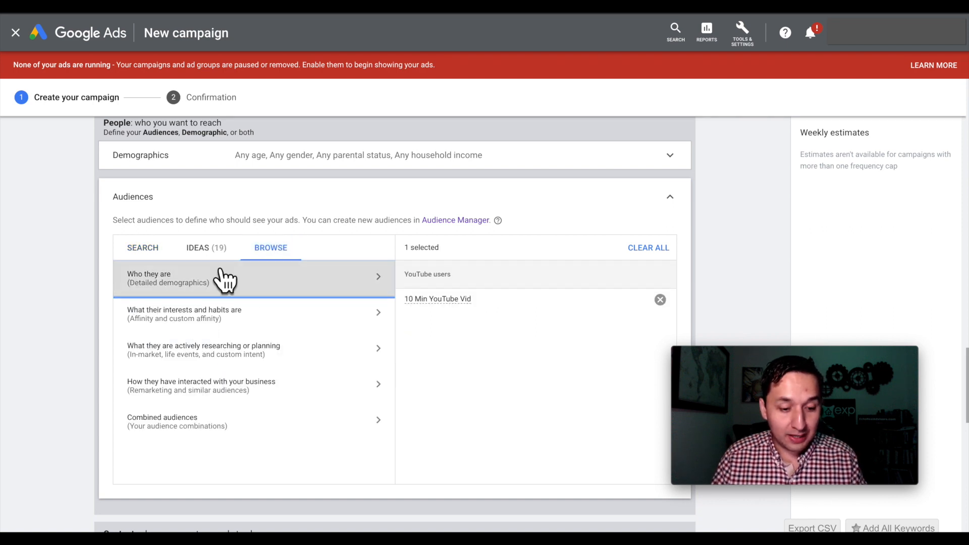
pyautogui.click(216, 392)
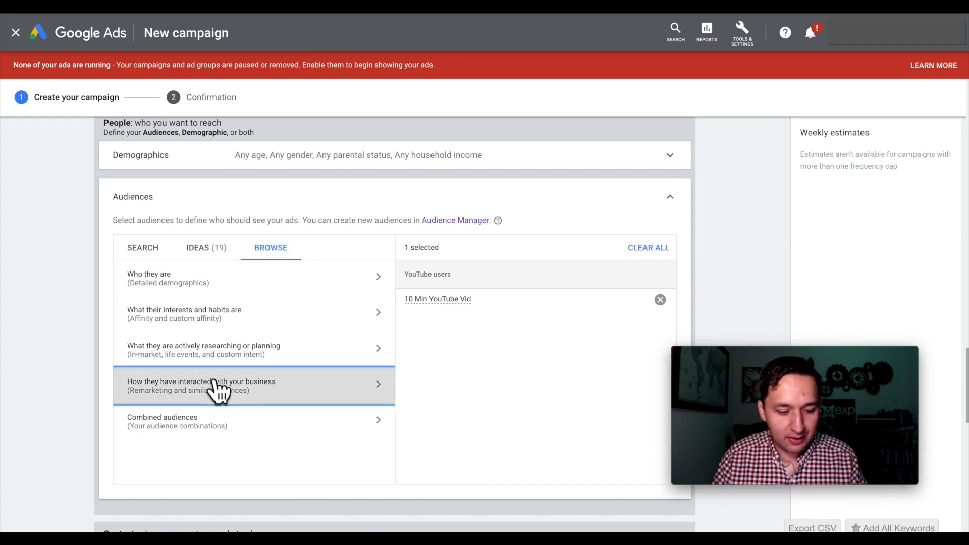
pyautogui.click(162, 374)
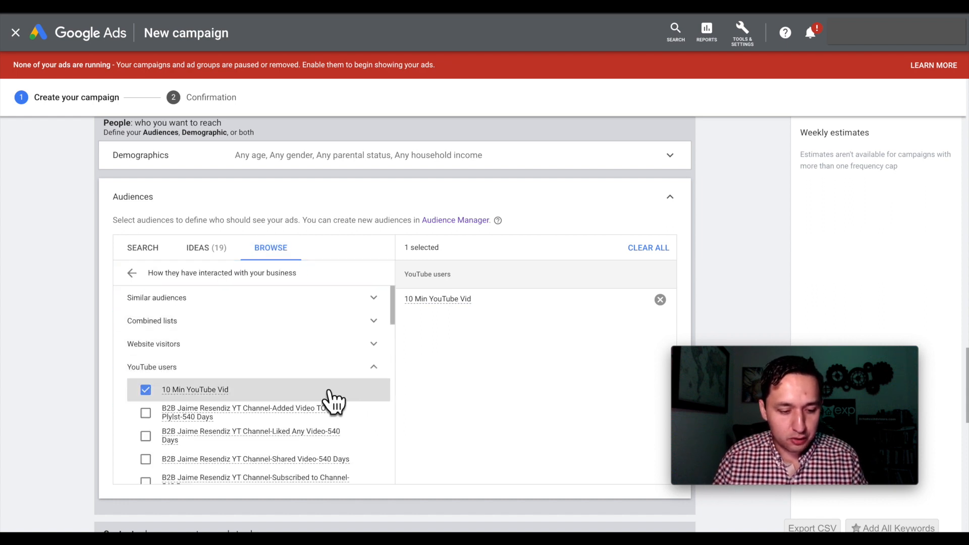
pyautogui.scroll(-5, 252, 444)
pyautogui.scroll(15, 254, 437)
pyautogui.scroll(5, 254, 438)
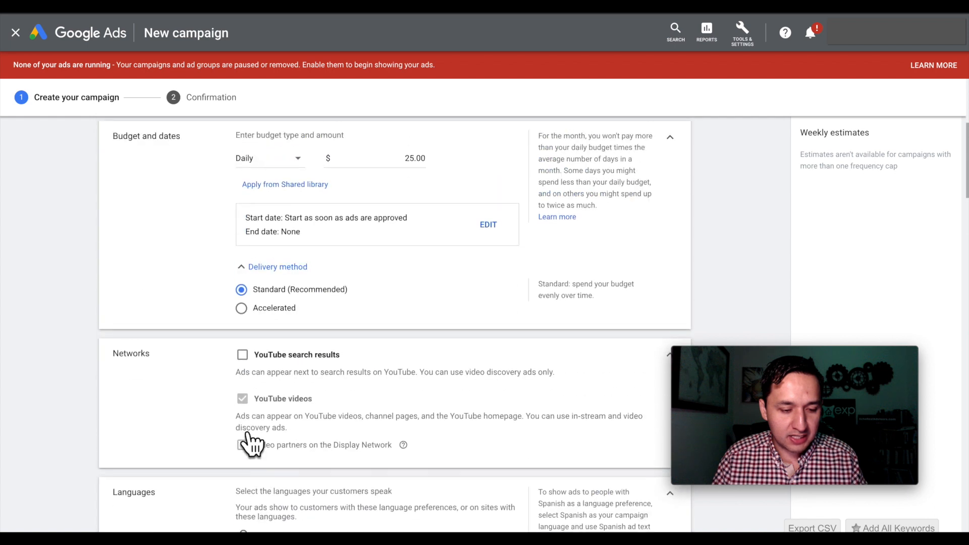
pyautogui.scroll(-20, 254, 438)
pyautogui.scroll(12, 253, 438)
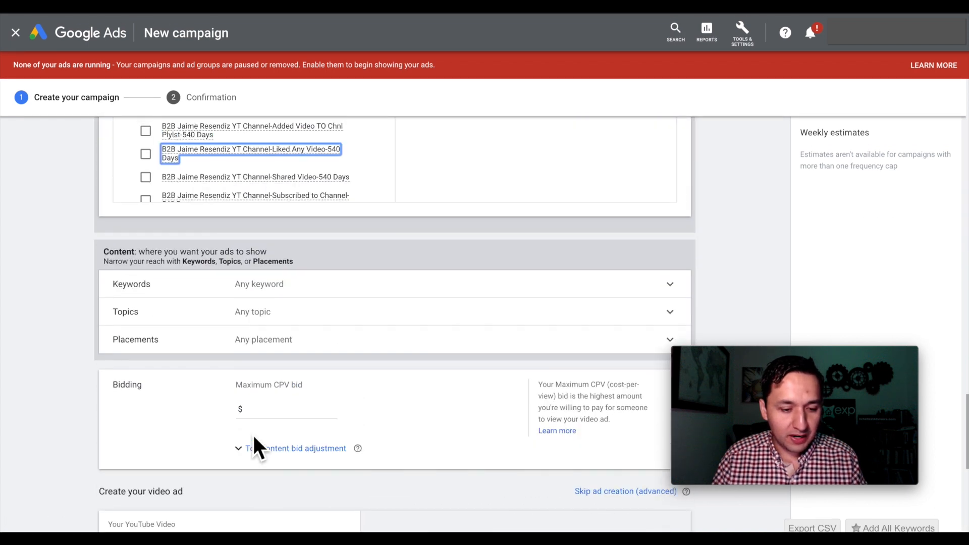
pyautogui.click(130, 153)
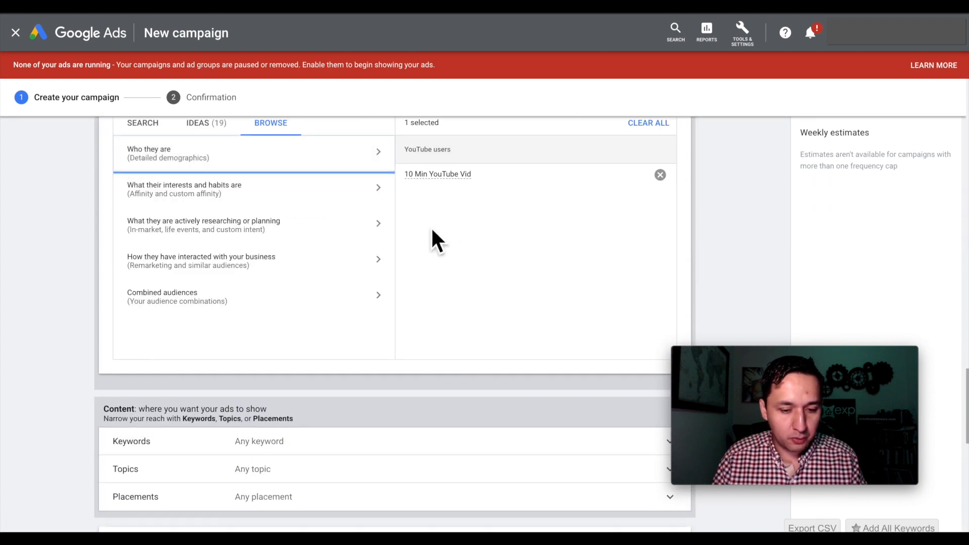
# - Review the ad group's content targeting options for keywords, topics and placements without selecting any
pyautogui.scroll(-3, 404, 265)
pyautogui.scroll(-2, 404, 265)
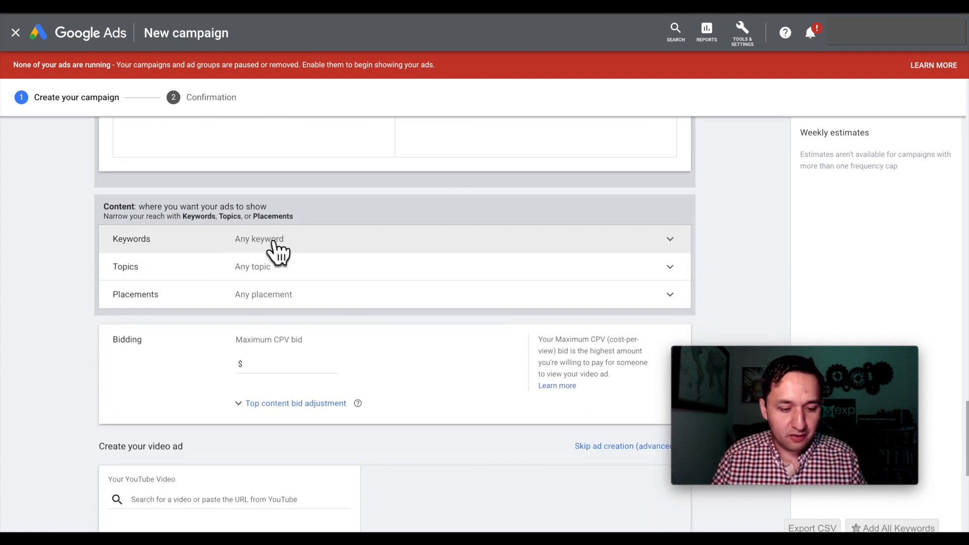
pyautogui.click(262, 236)
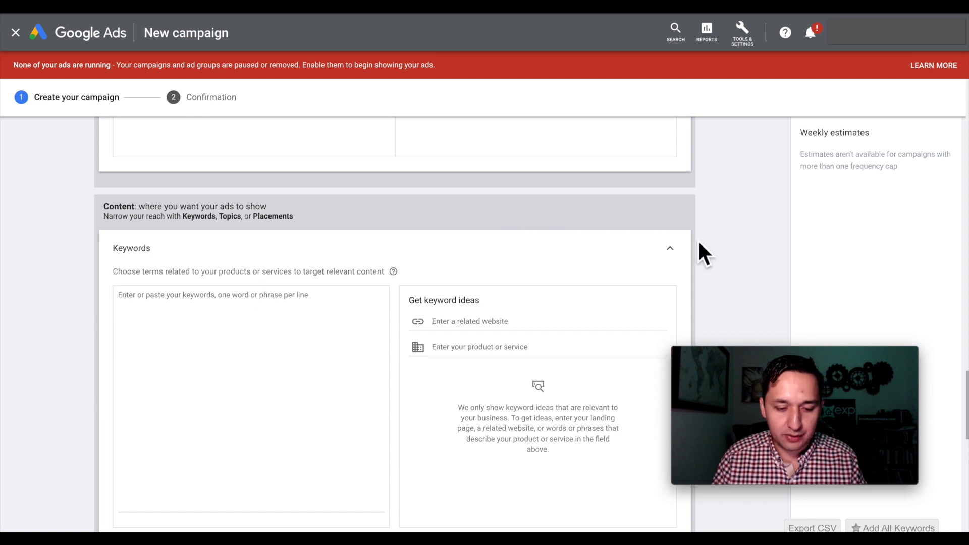
pyautogui.click(671, 248)
pyautogui.click(214, 266)
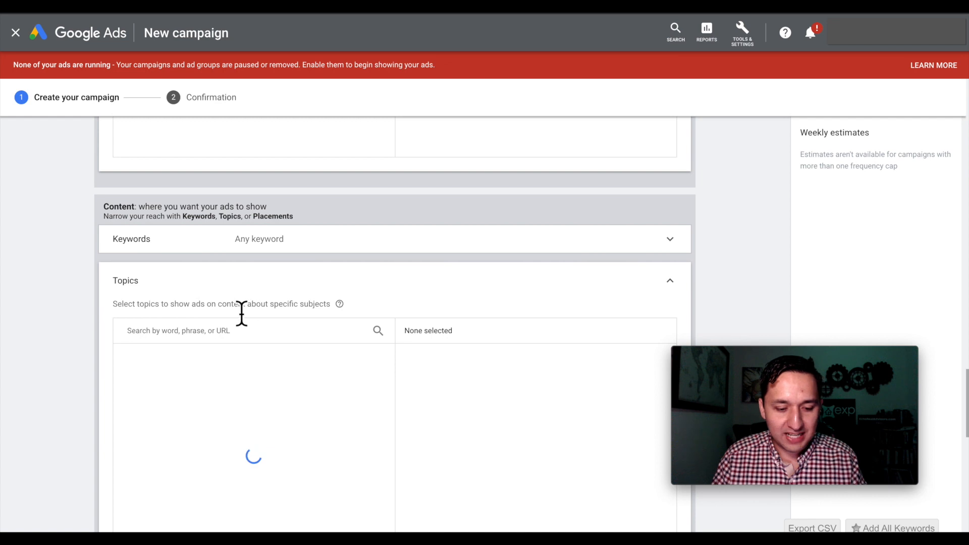
pyautogui.click(667, 279)
pyautogui.scroll(-2, 661, 287)
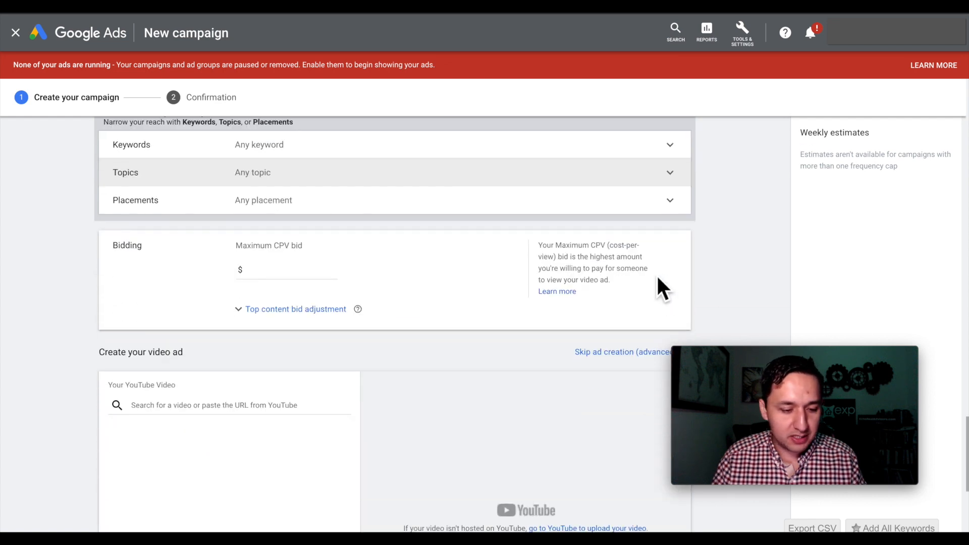
pyautogui.click(305, 211)
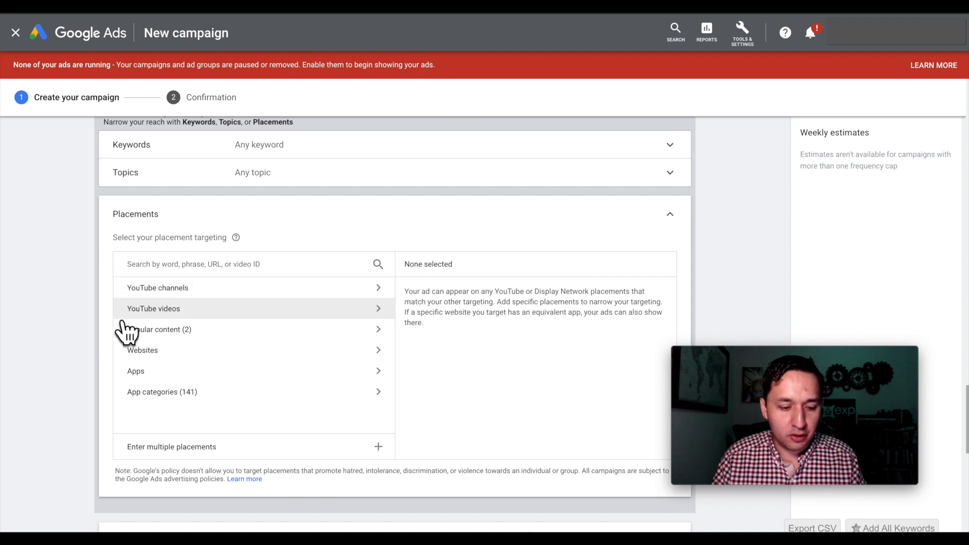
pyautogui.click(673, 221)
# - Set the ad group's maximum CPV bid to $1.00
pyautogui.click(303, 235)
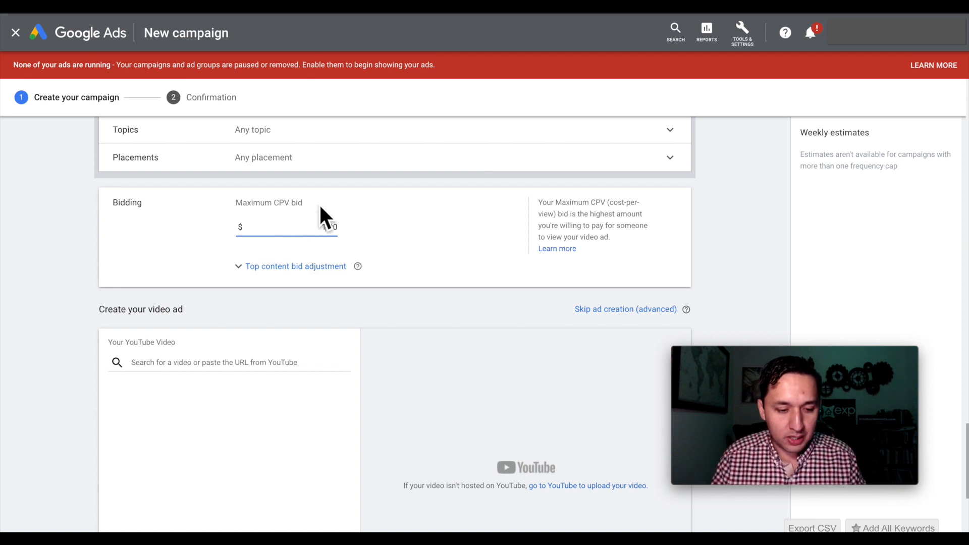
pyautogui.click(414, 298)
pyautogui.scroll(-1, 403, 299)
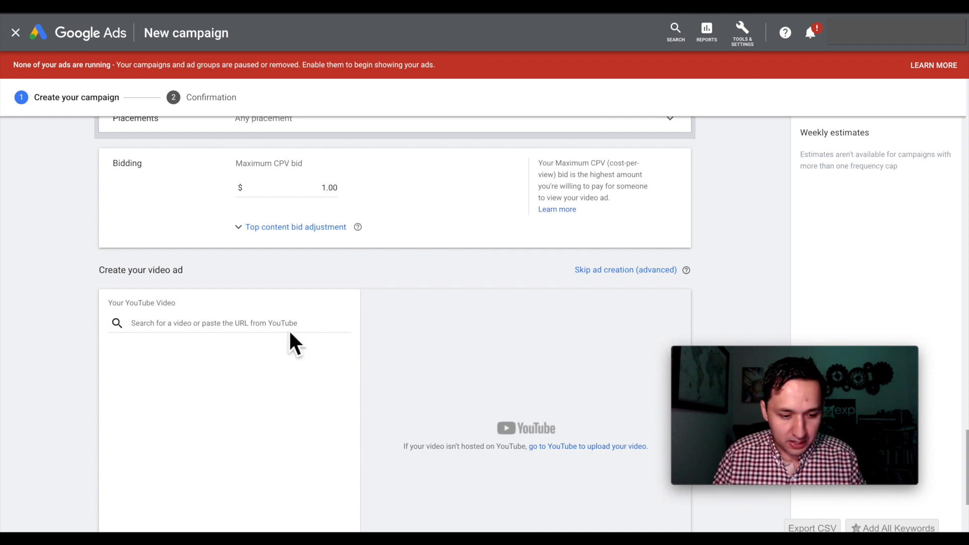
pyautogui.write('https://www.youtube.com/watch?v=uCv06y2vajo')
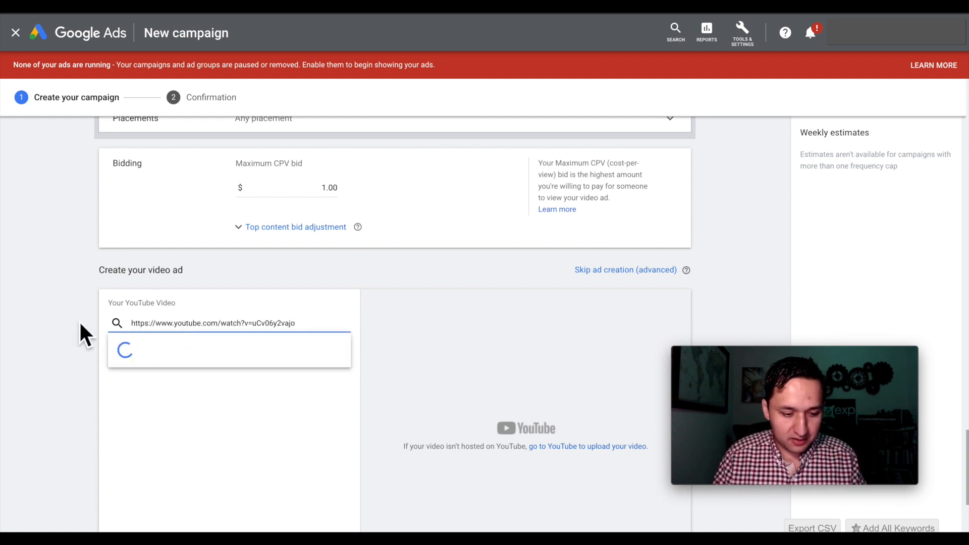
pyautogui.scroll(-1, 73, 326)
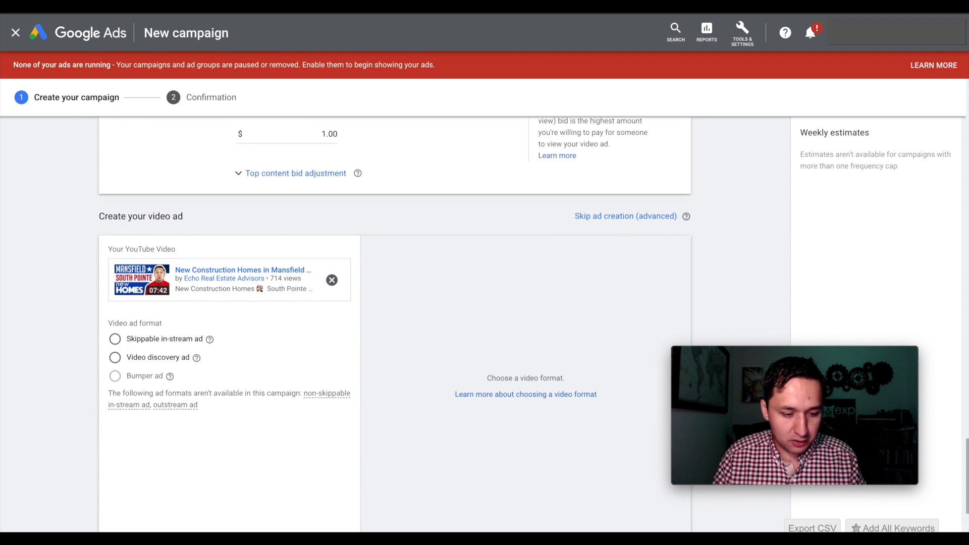
pyautogui.click(115, 339)
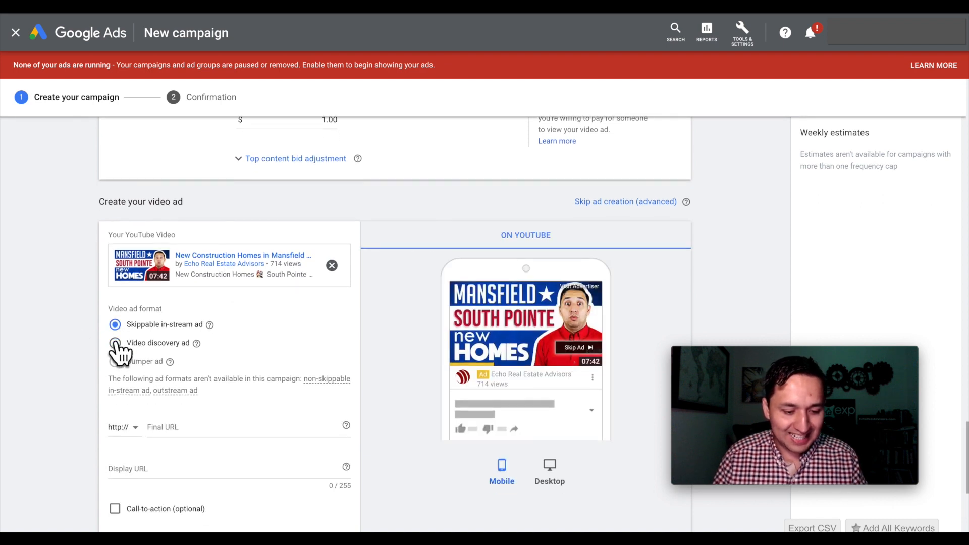
# - Copy the South Pointe Mansfield home page URL from ClickFunnels and enter echorealestateadvisors.com/south-pointe-mansfield-home as the Google Ads final and display URLs
pyautogui.scroll(-1, 121, 347)
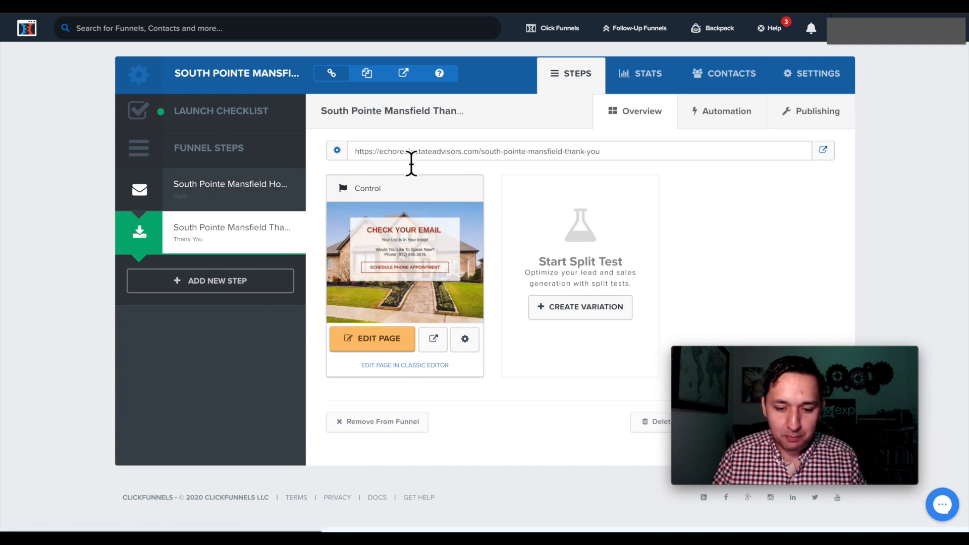
pyautogui.click(208, 201)
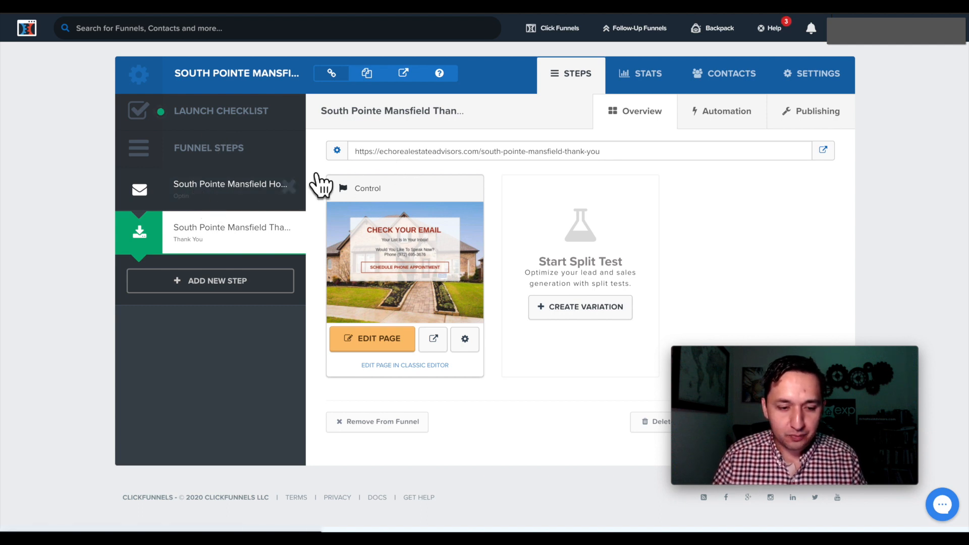
pyautogui.tripleClick(403, 152)
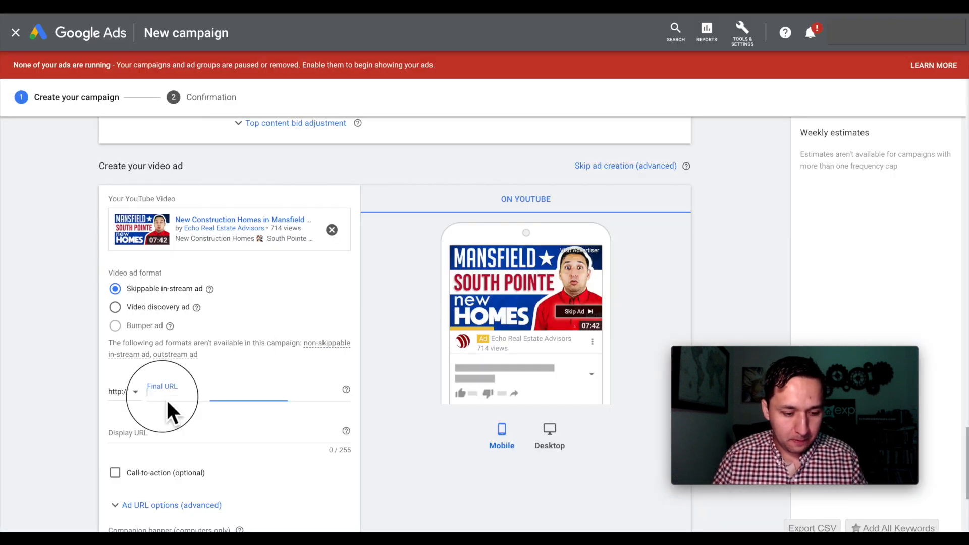
pyautogui.write('https://echorealestateadvisors.com/south-pointe-mansfield-home')
pyautogui.scroll(-2, 166, 398)
pyautogui.click(168, 374)
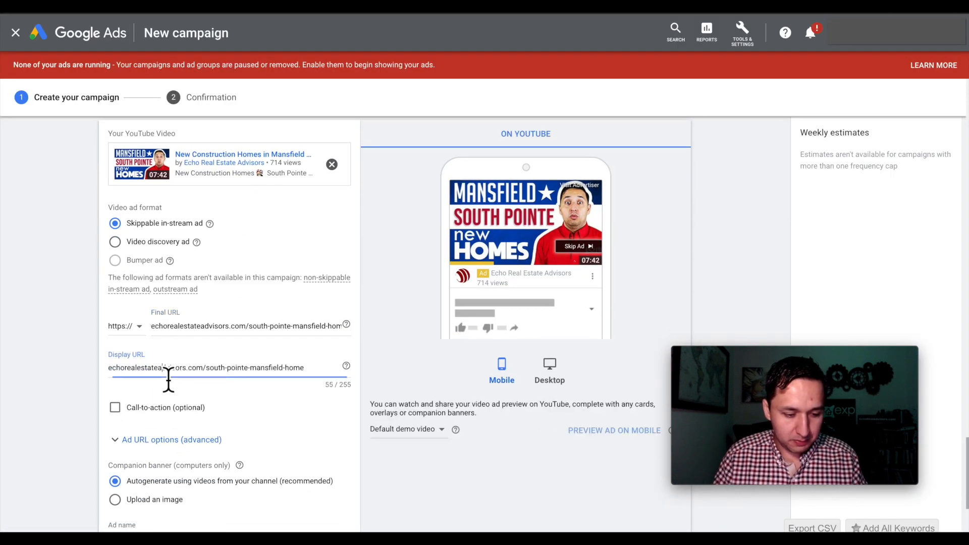
# - Enable the ad's call-to-action with the text "New Homes" and the headline "Mansfield", and create the campaign
pyautogui.scroll(-1, 168, 379)
pyautogui.click(115, 342)
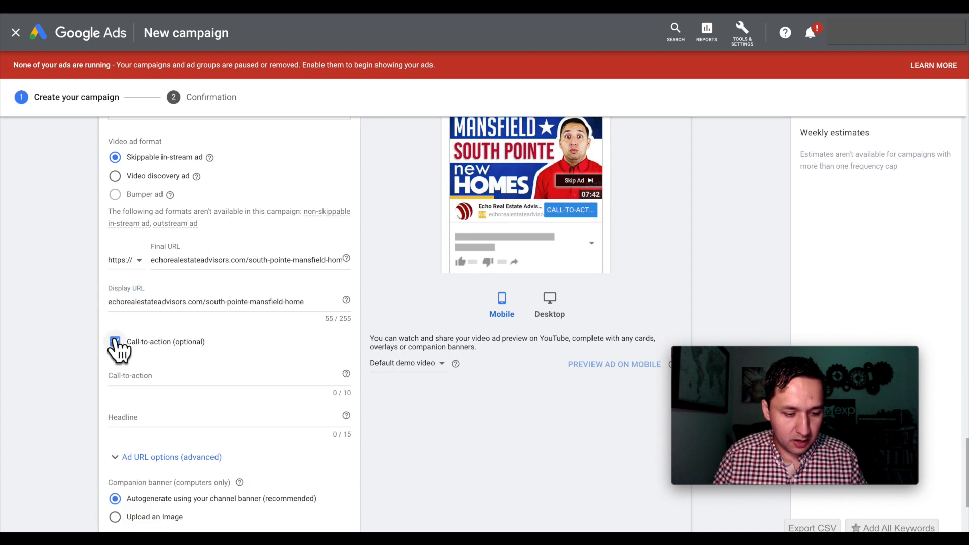
pyautogui.click(164, 381)
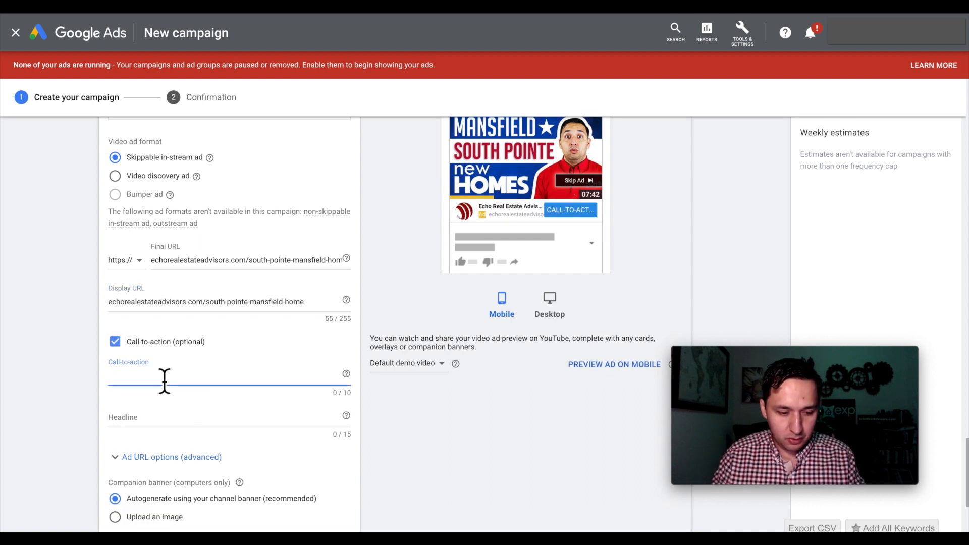
pyautogui.write('New Homes')
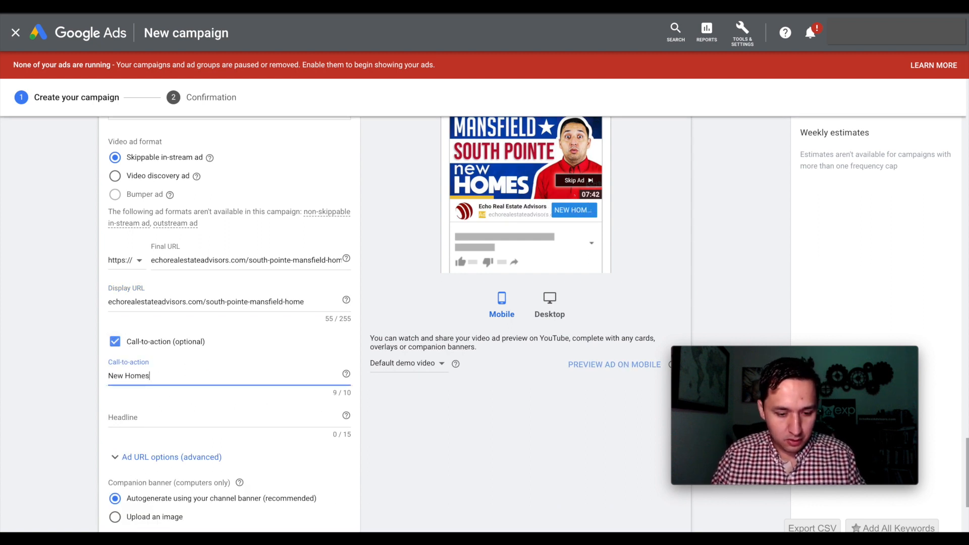
pyautogui.click(137, 422)
pyautogui.write('Mansfield')
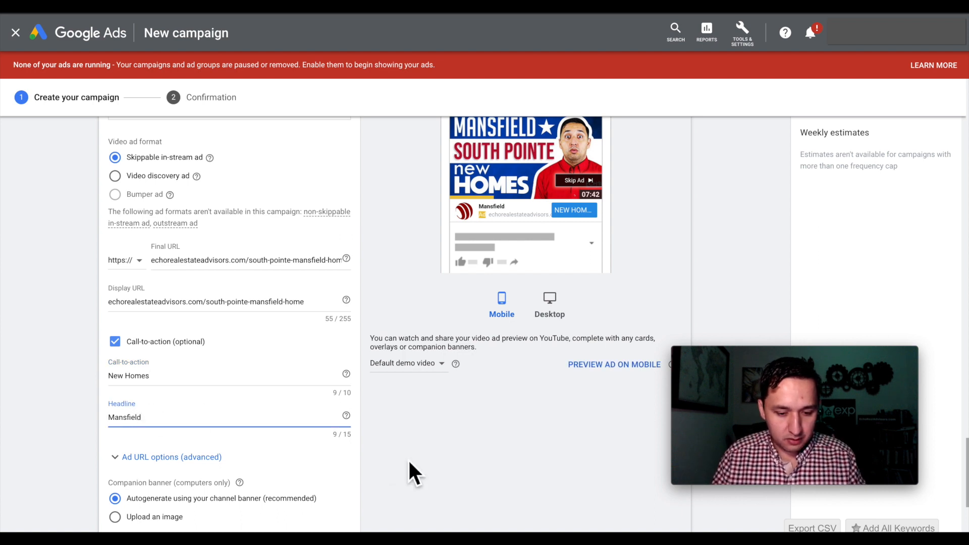
pyautogui.click(410, 461)
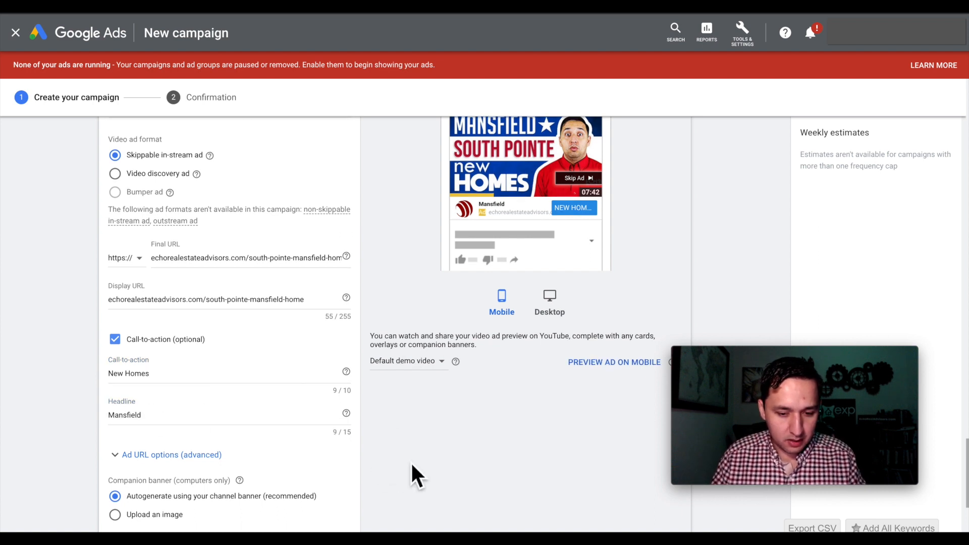
pyautogui.scroll(-3, 410, 461)
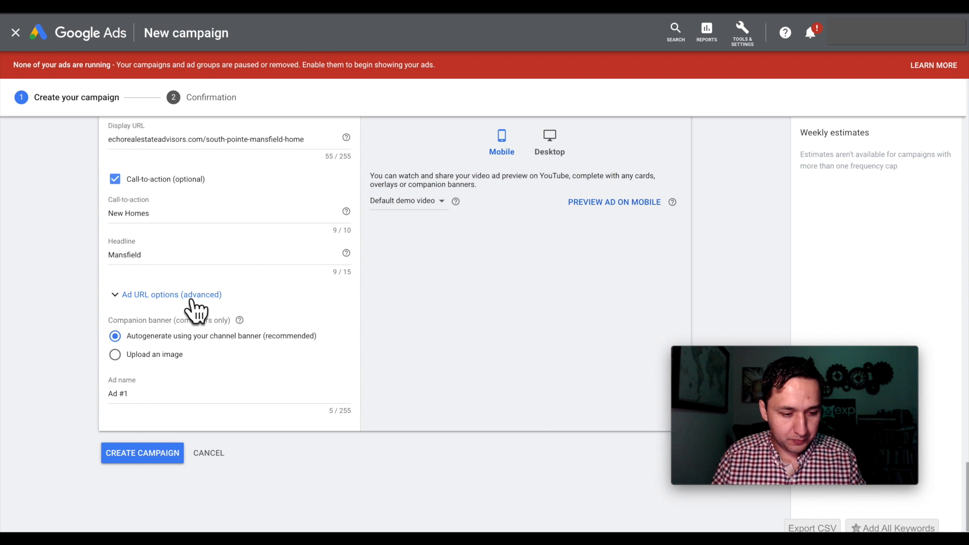
pyautogui.click(154, 457)
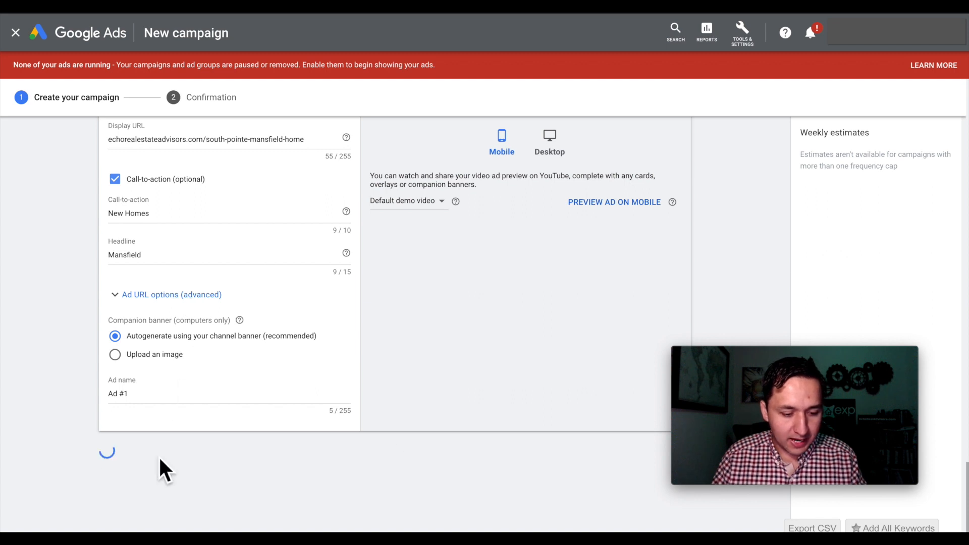